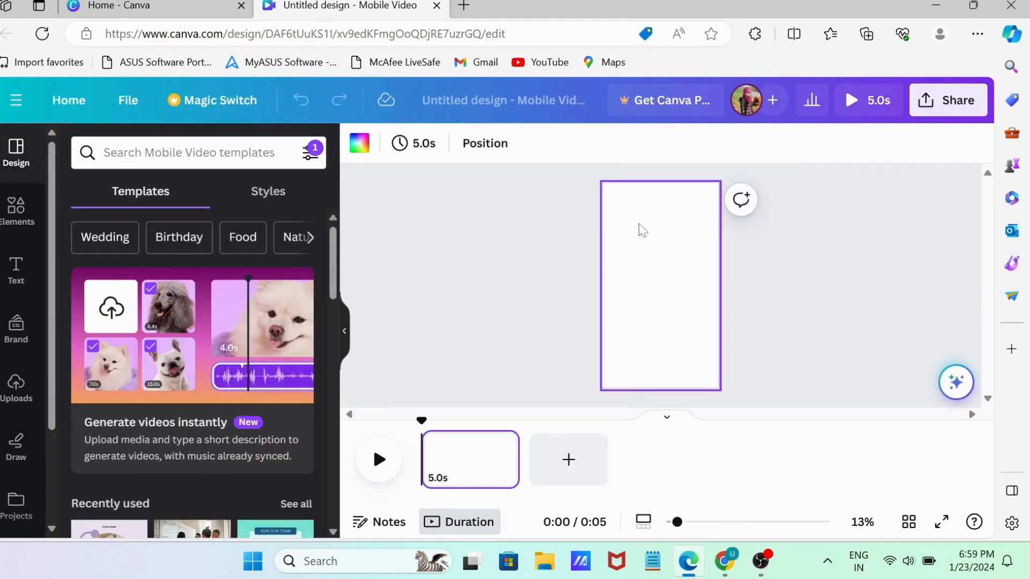
Set the page background to the black-to-blue linear gradient from the default gradients
left_click(358, 154)
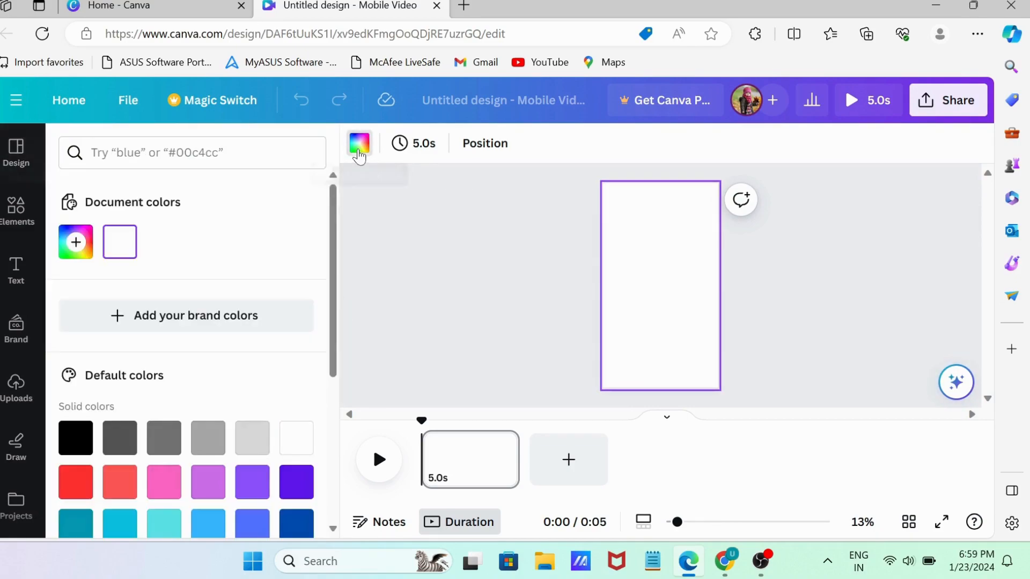
left_click_drag(333, 328, 329, 441)
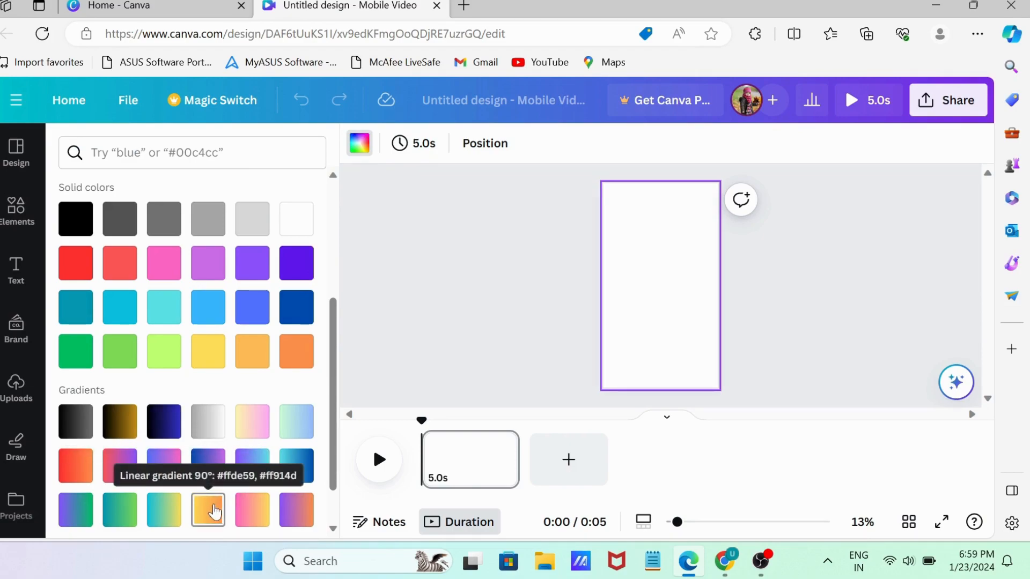
left_click(162, 435)
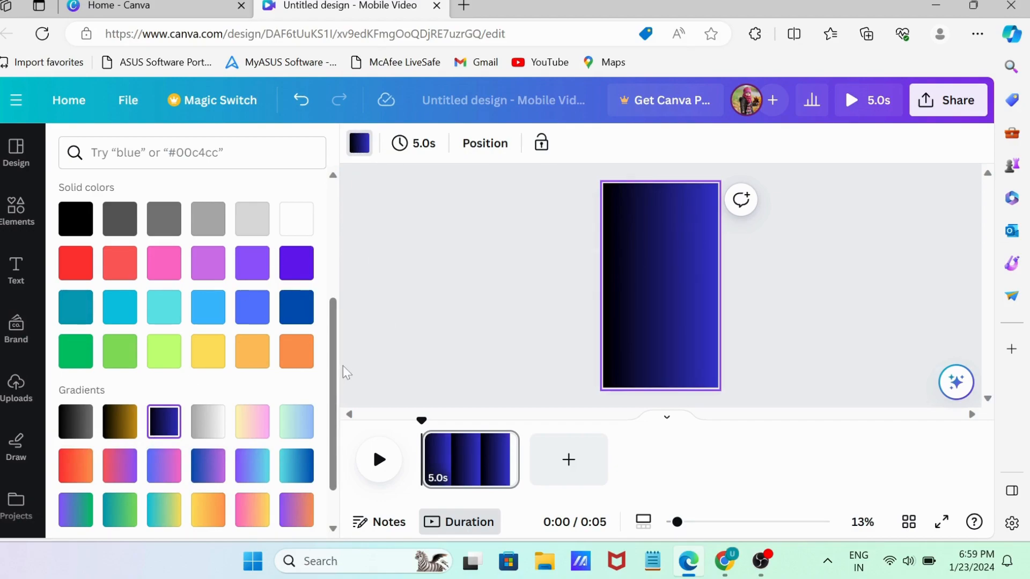
left_click_drag(336, 393, 338, 234)
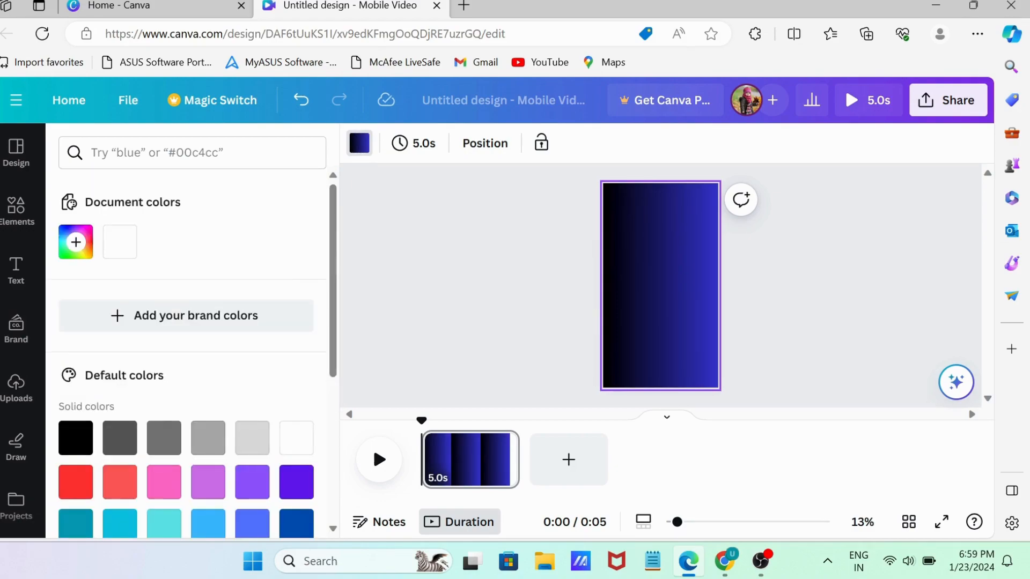
Add a square shape and stretch it into a full-width banner along the top edge of the page
left_click(7, 218)
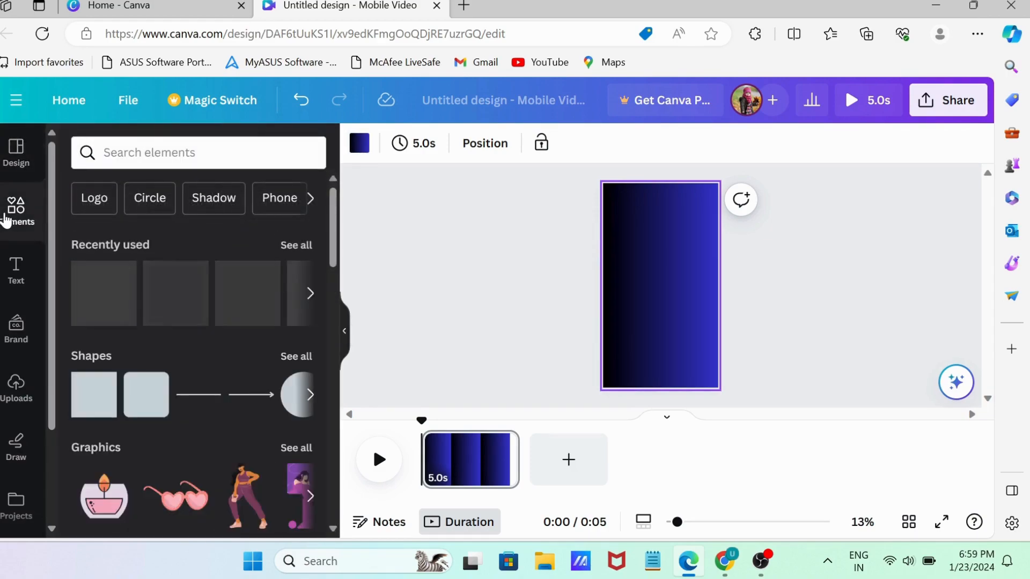
left_click(86, 410)
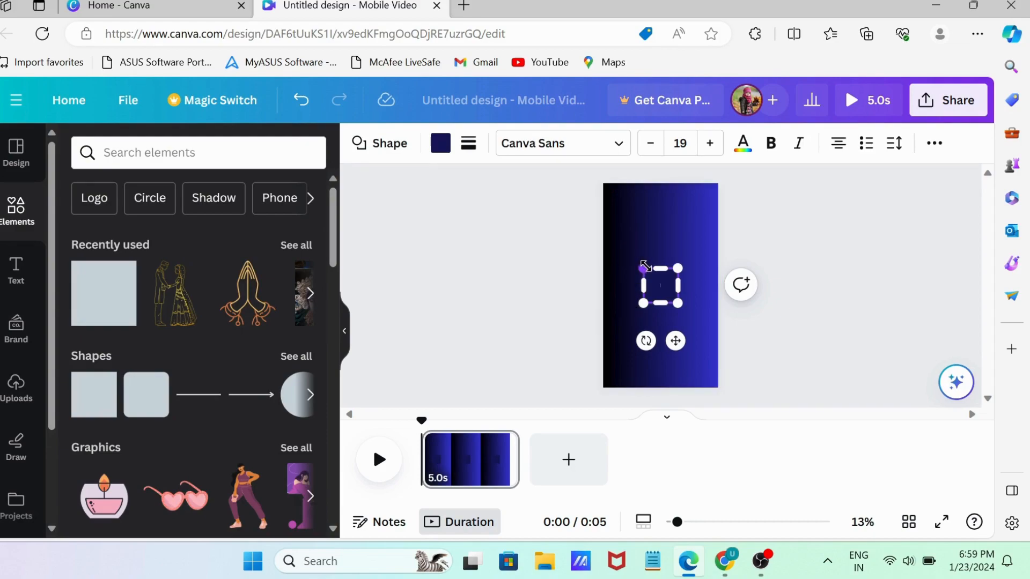
left_click_drag(675, 340, 633, 256)
left_click_drag(647, 203, 713, 199)
left_click_drag(660, 219, 660, 231)
Fill the banner shape with the default solid yellow
left_click(442, 150)
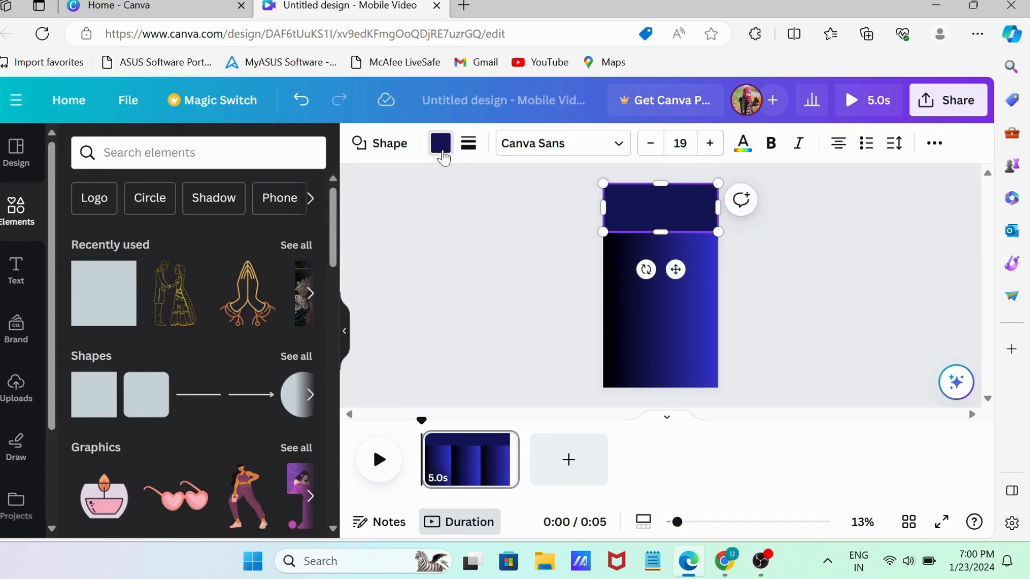
left_click_drag(335, 270, 328, 367)
left_click(220, 392)
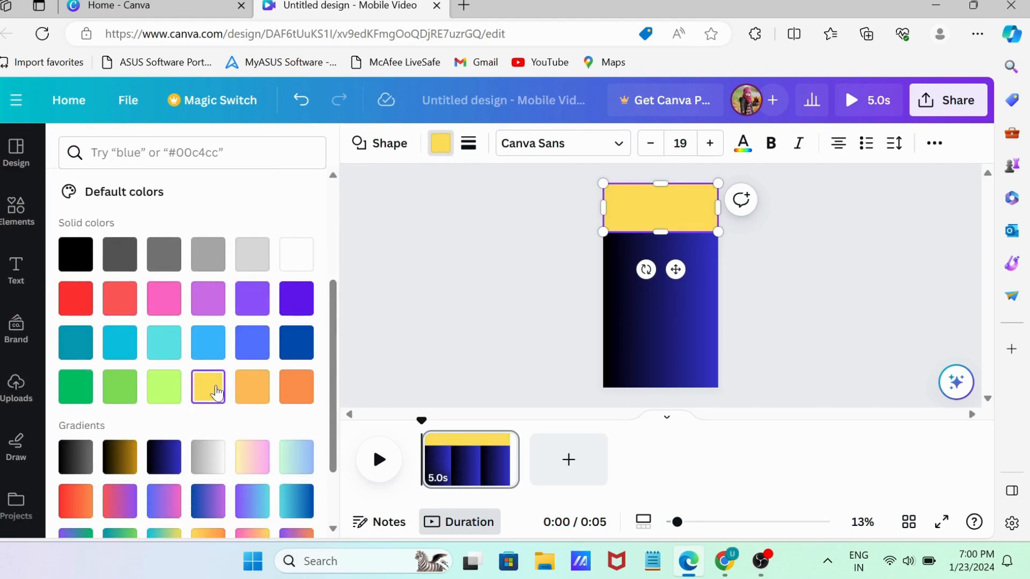
Add a heading text element in the default heading style to the page
left_click(9, 282)
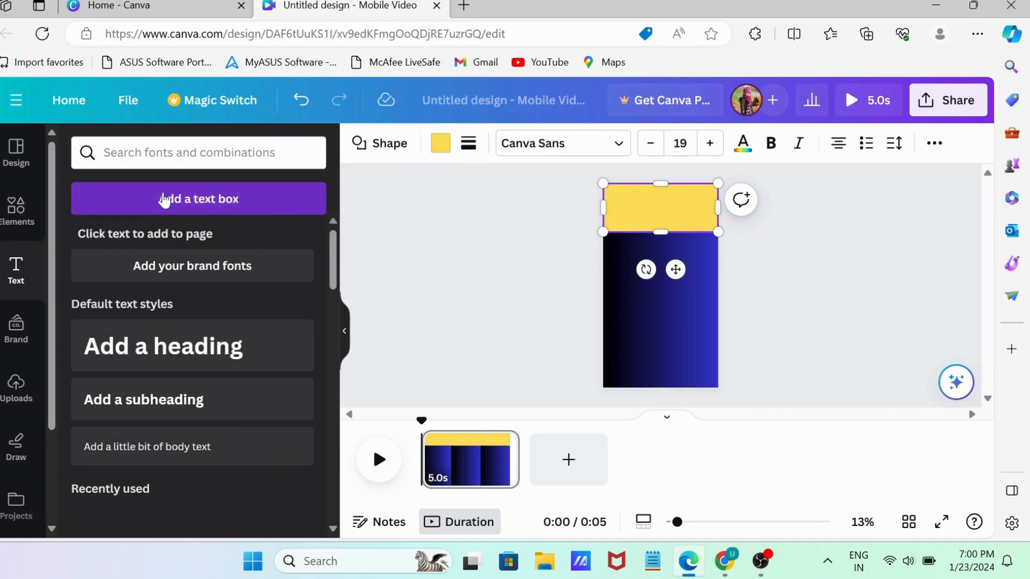
left_click(163, 199)
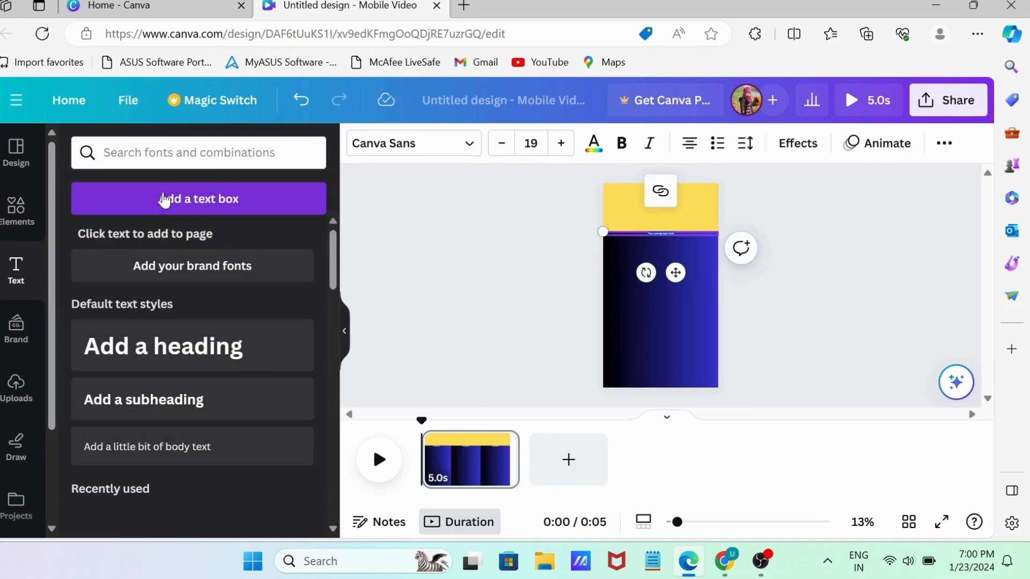
left_click(114, 348)
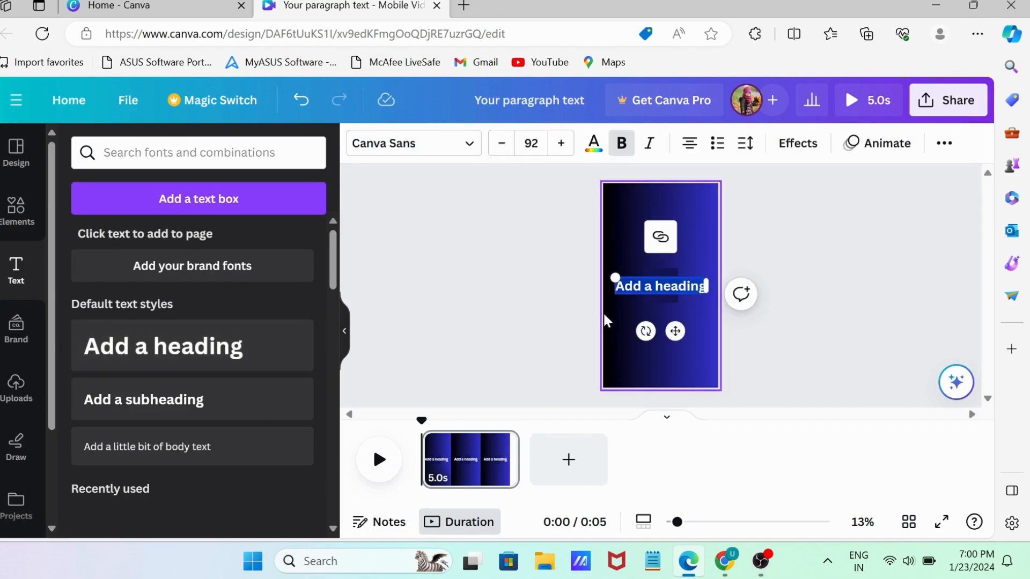
Move the heading down off the square and stretch the square into a full-width banner at the page's top
left_click_drag(674, 331, 687, 356)
left_click_drag(658, 300, 717, 202)
left_click_drag(662, 219, 665, 234)
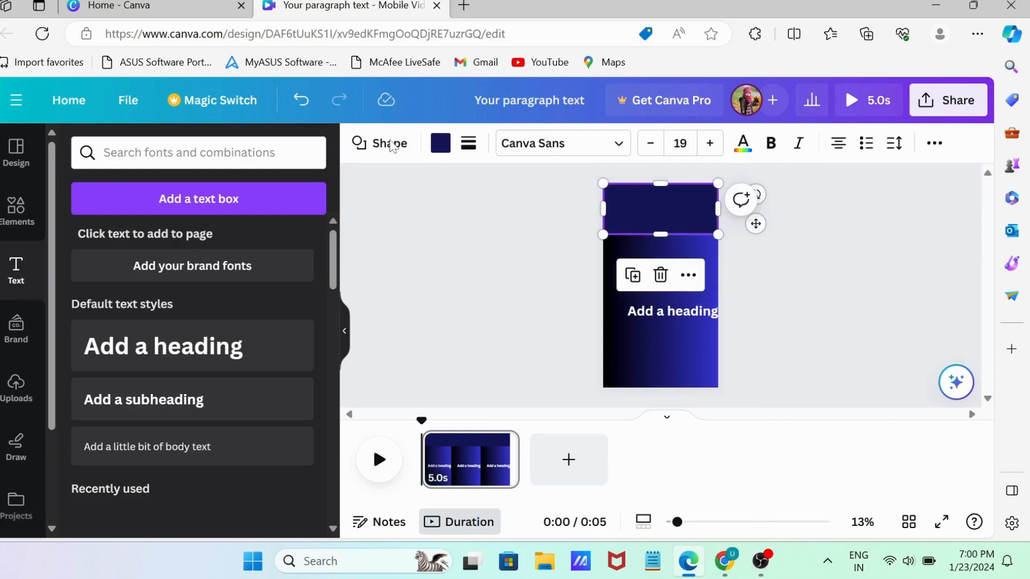
Change the top banner's fill to the default solid yellow
left_click(441, 145)
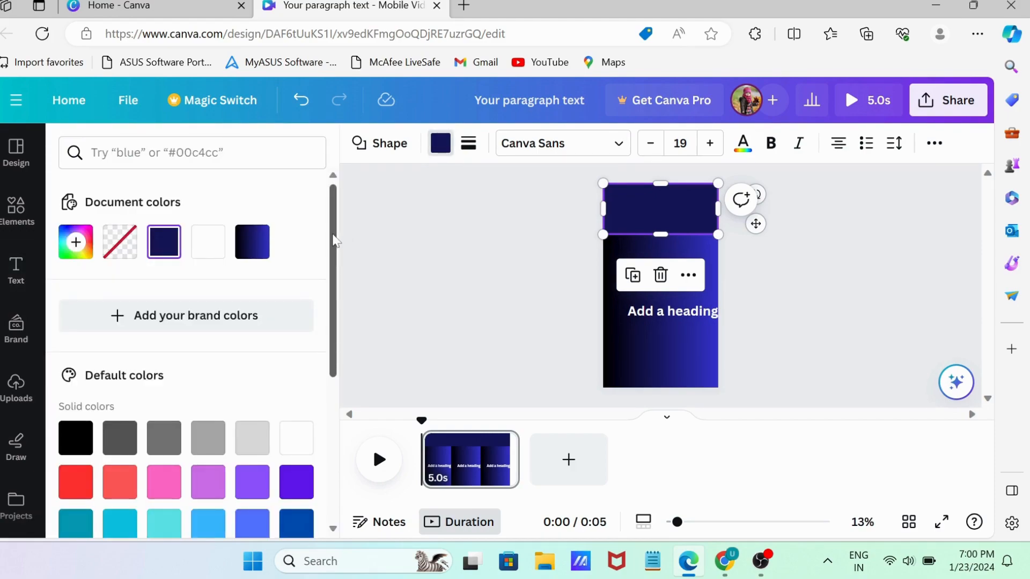
scroll(337, 241, "down", 4)
left_click(211, 386)
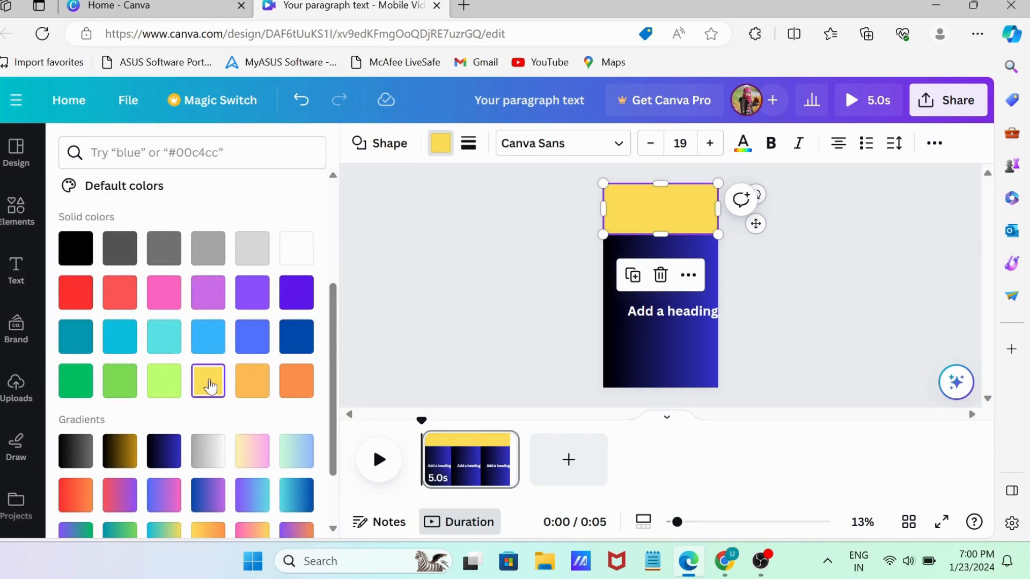
Move the heading onto the yellow banner and replace its text with "Guess the colour"
left_click(645, 314)
left_click_drag(644, 314, 630, 210)
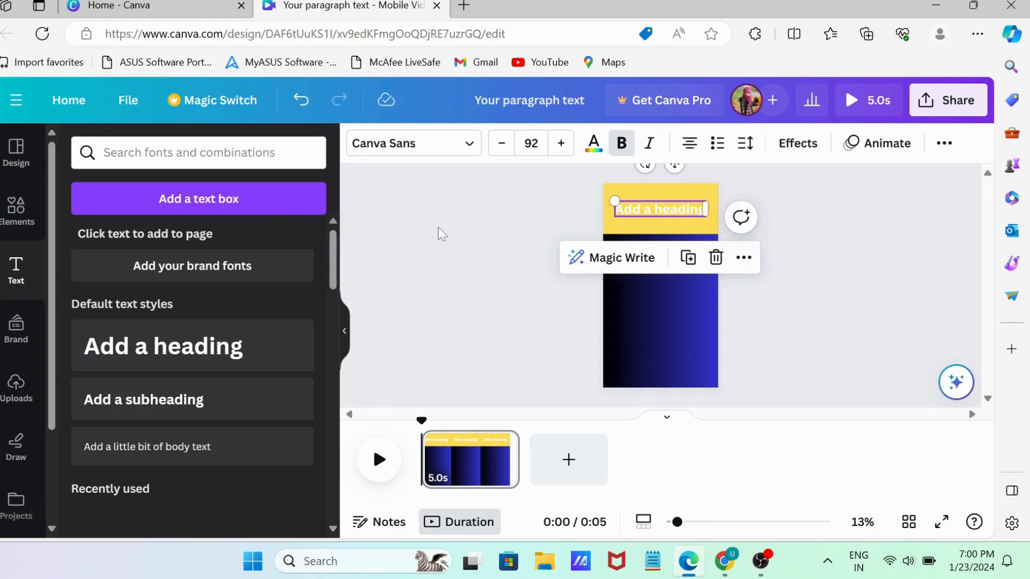
double_click(705, 209)
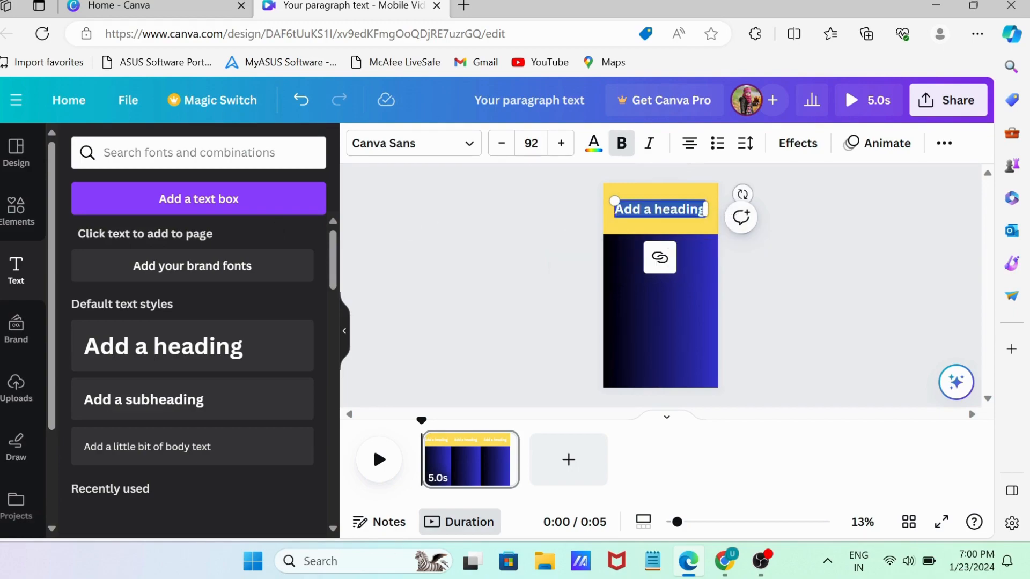
key("BackSpace")
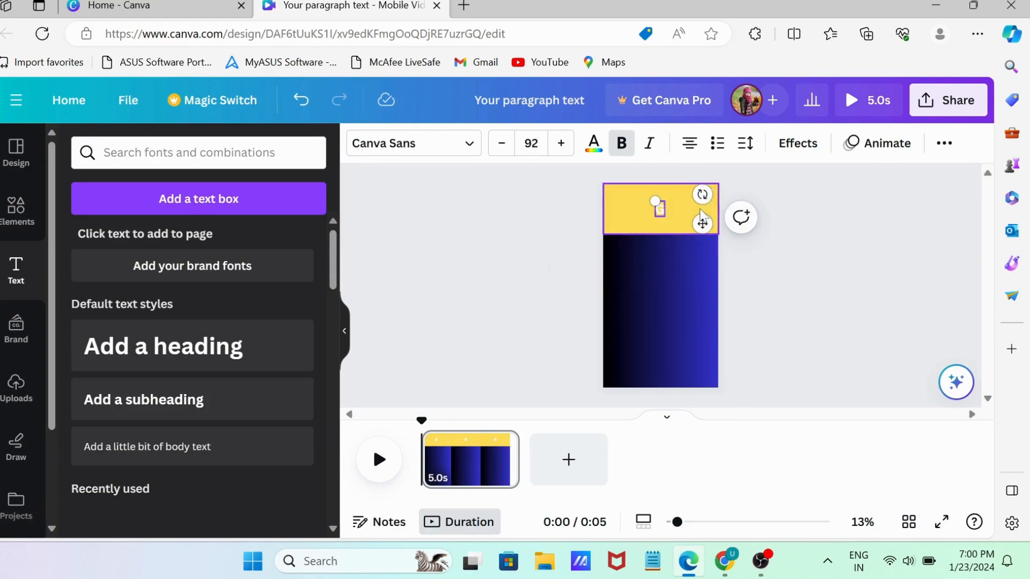
type("Guess th")
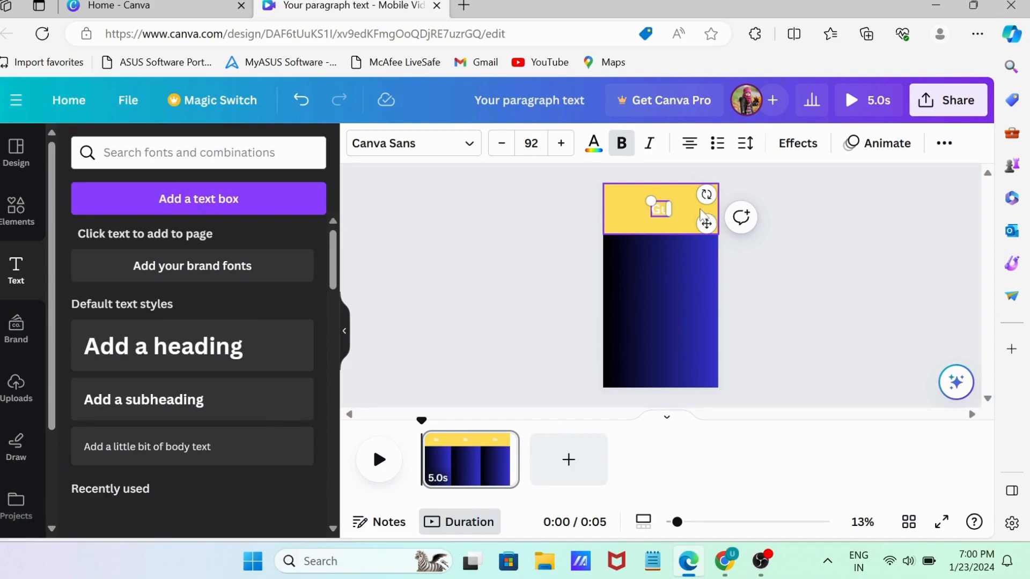
type("e colour")
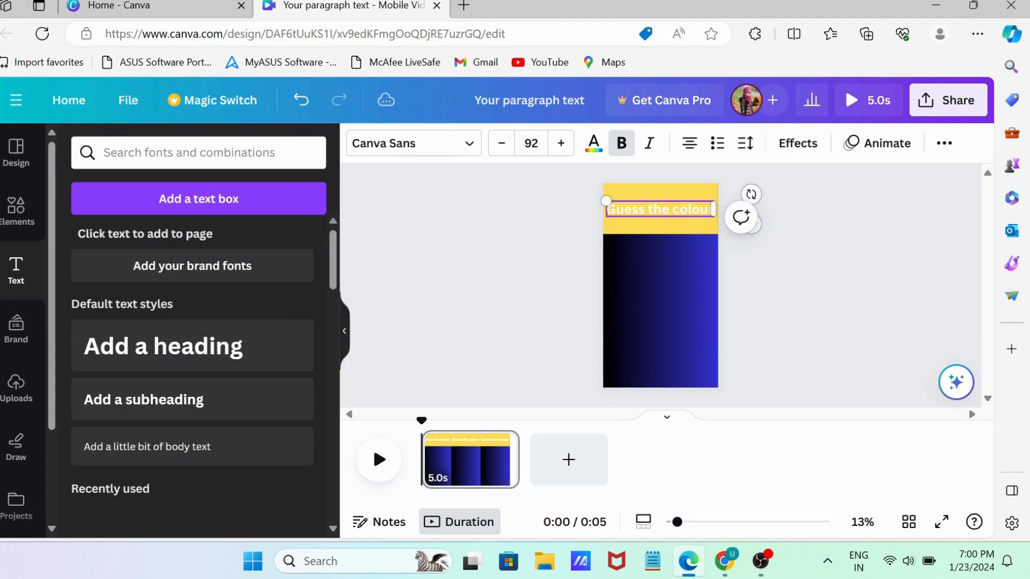
Increase the heading's font size to 97
left_click(561, 143)
left_click(561, 143)
left_click(561, 143)
left_click(561, 144)
left_click(561, 143)
Change the heading's text colour from white to black, applying the replacement to all matching colours
left_click(594, 143)
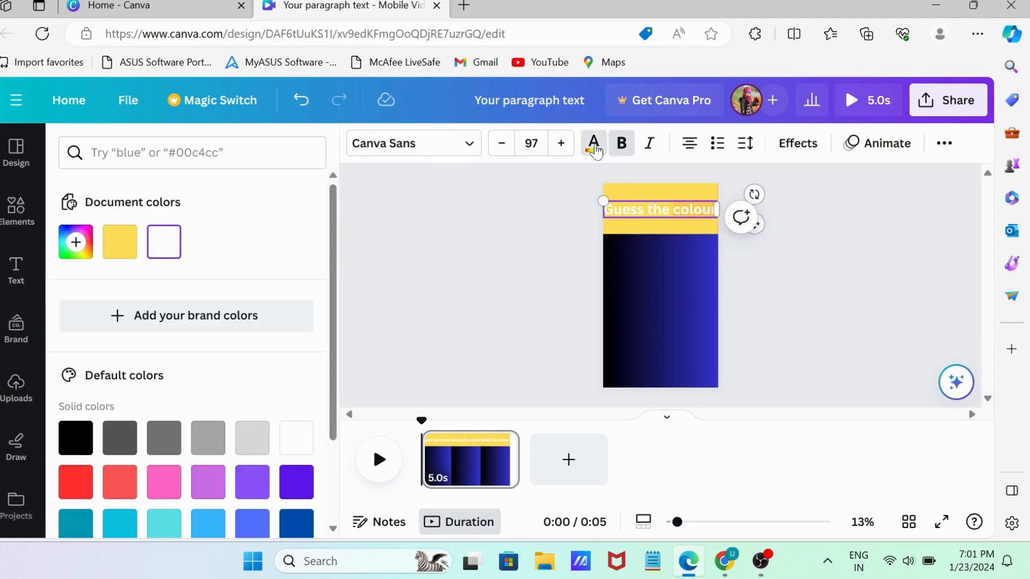
left_click(73, 440)
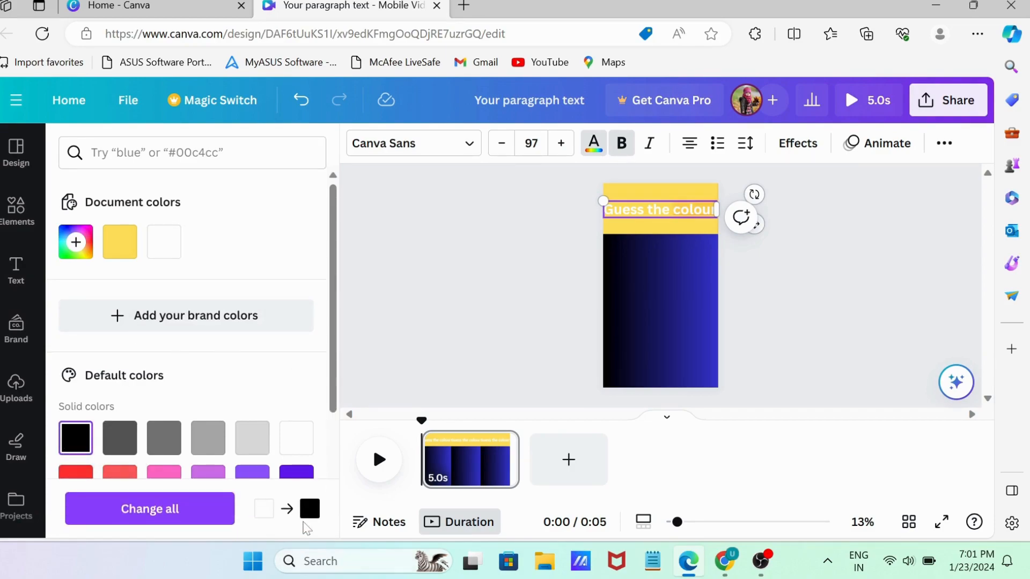
left_click(171, 516)
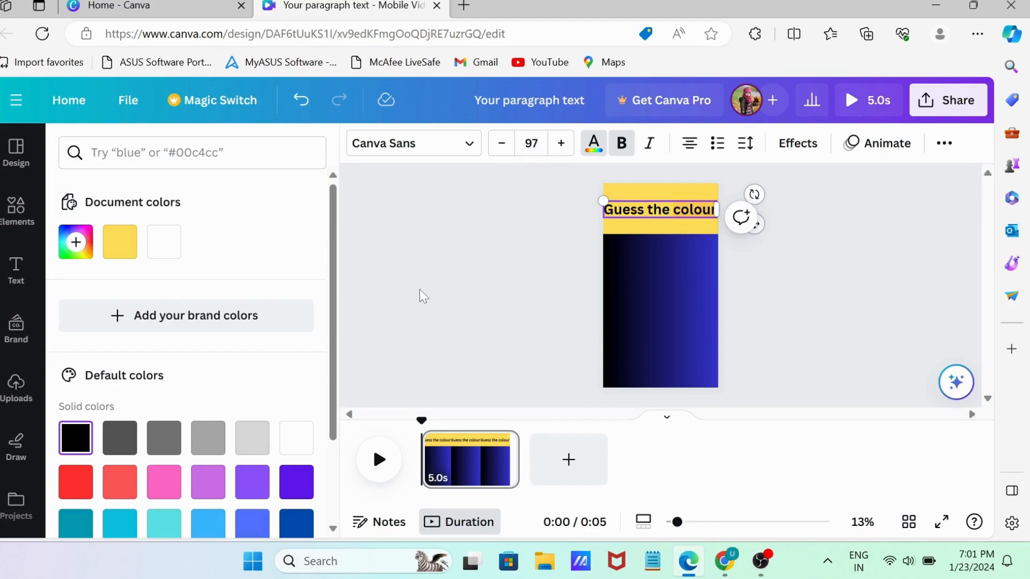
key("Escape")
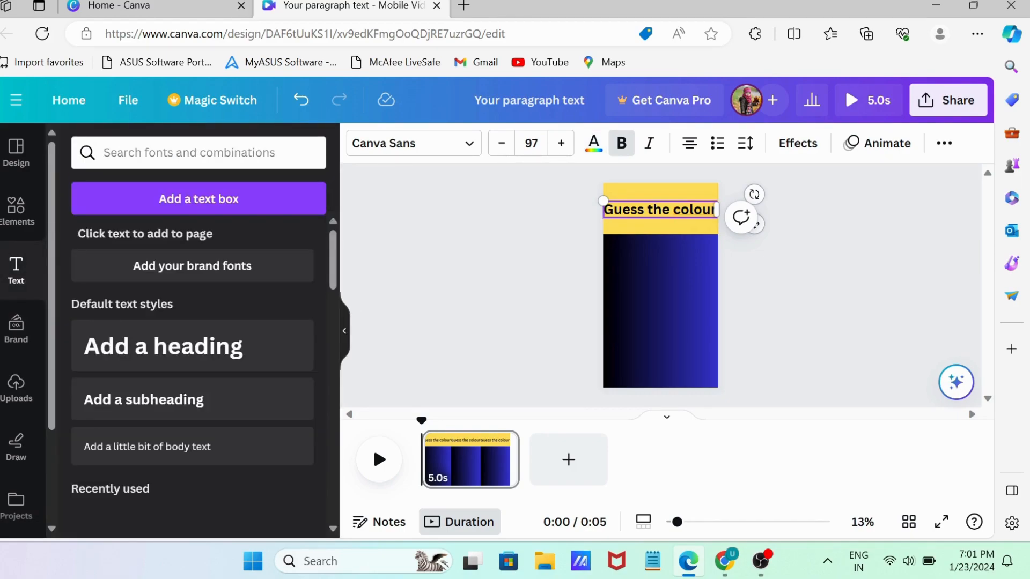
Break the heading onto two lines and add a question mark so it reads "Guess the colour?"
key("Return")
left_click(685, 229)
type("?")
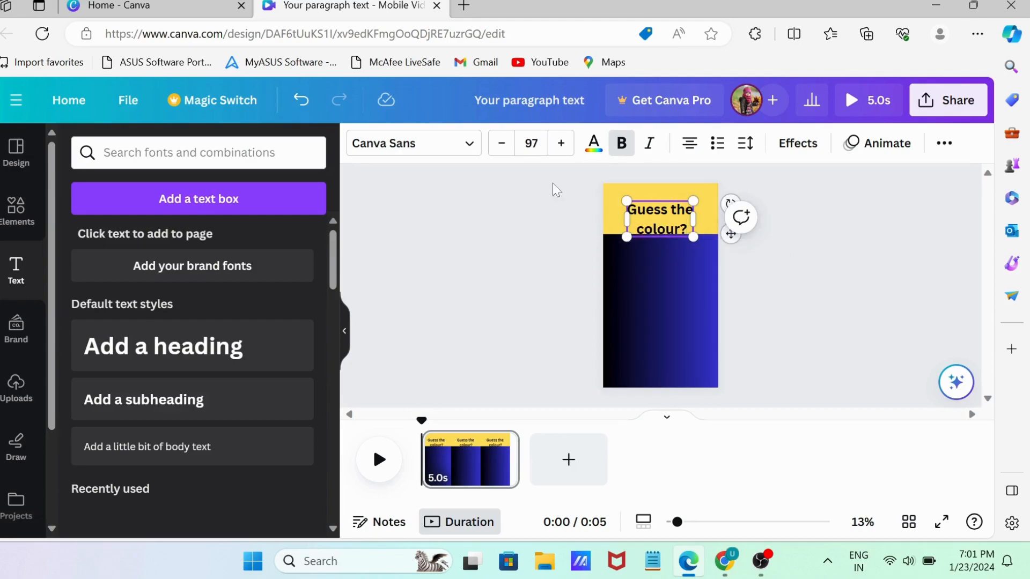
Increase the two-line heading's font size to 103 and move it up to fit inside the yellow banner
left_click(560, 143)
left_click(560, 144)
left_click(560, 143)
left_click(560, 144)
left_click(559, 143)
left_click(559, 143)
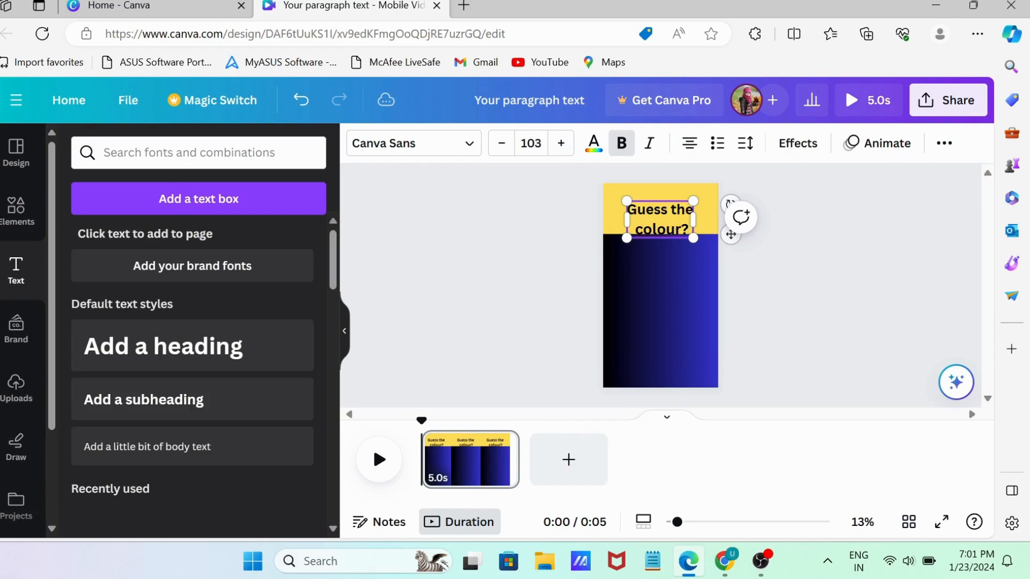
mouse_move(730, 230)
left_mouse_down()
mouse_move(726, 218)
mouse_move(728, 230)
left_mouse_up()
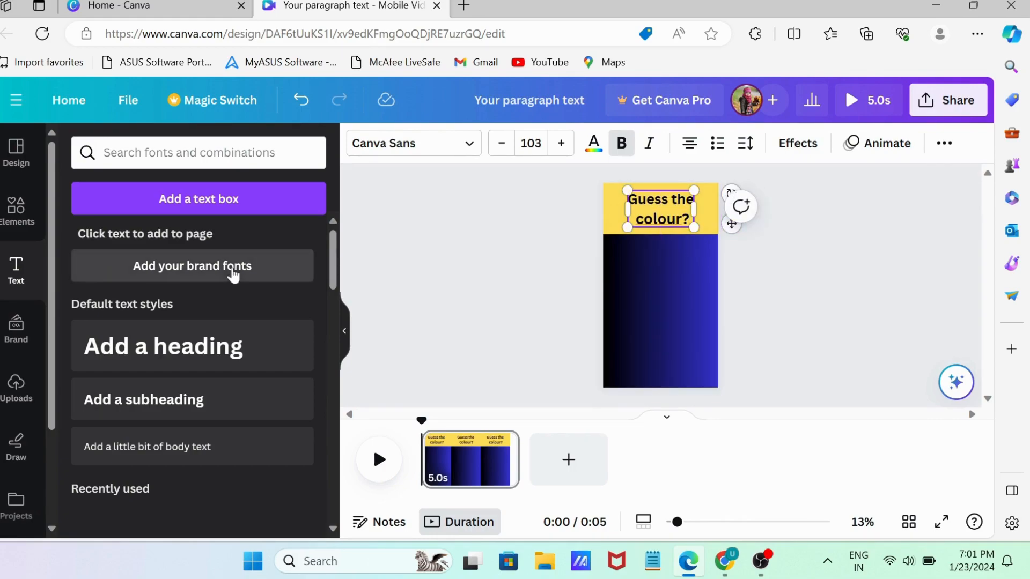
Open the search of the elements library
left_click(22, 217)
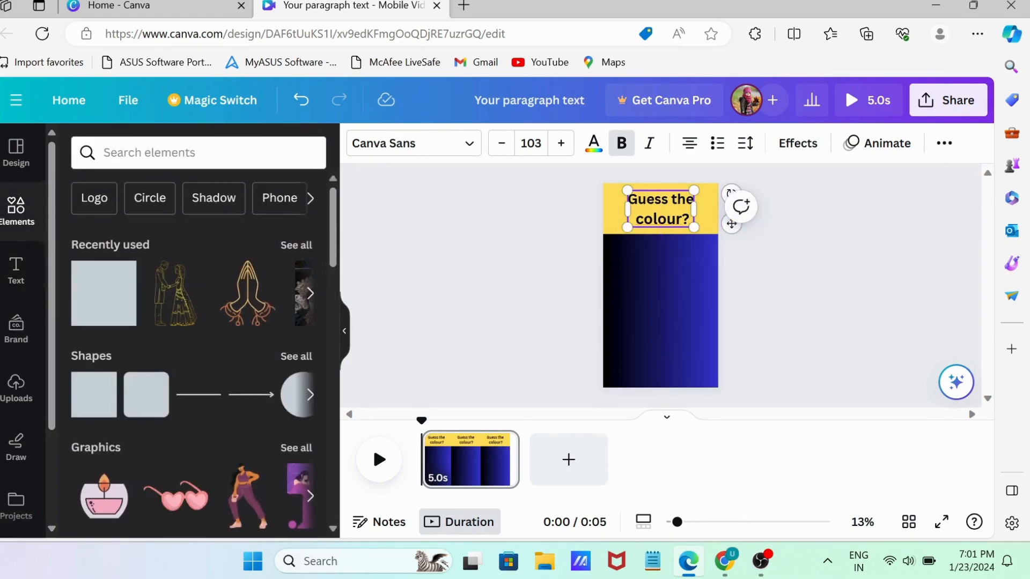
left_click(161, 153)
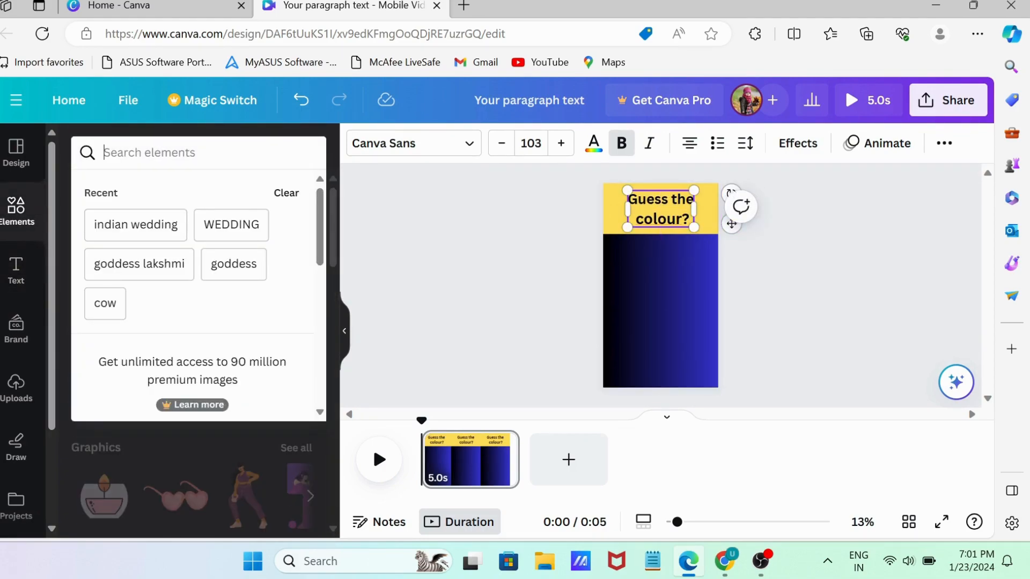
type("bee")
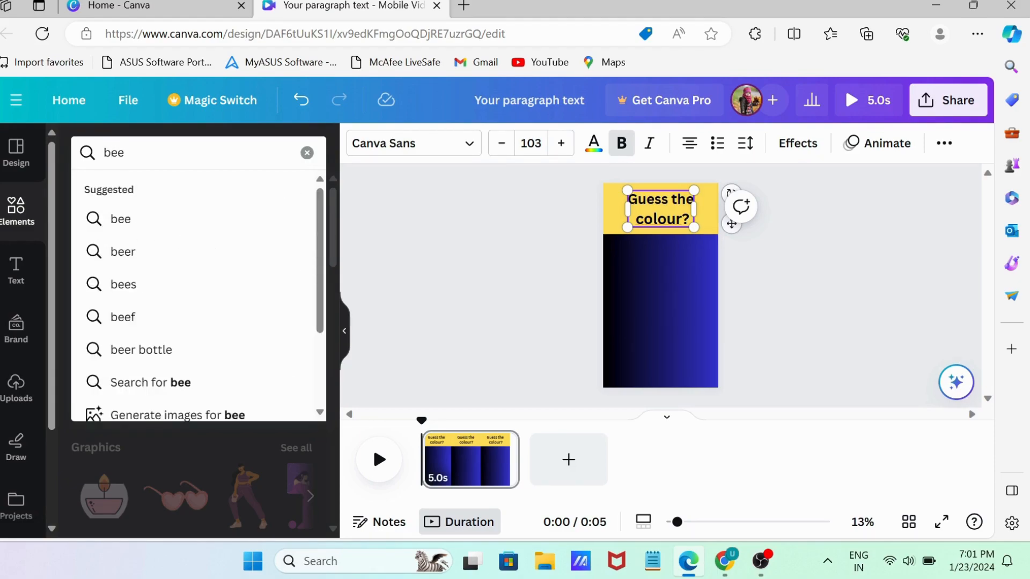
key("BackSpace")
key("BackSpace")
key("BackSpace")
Search the elements for "paw" and limit the results to graphics
type("paw")
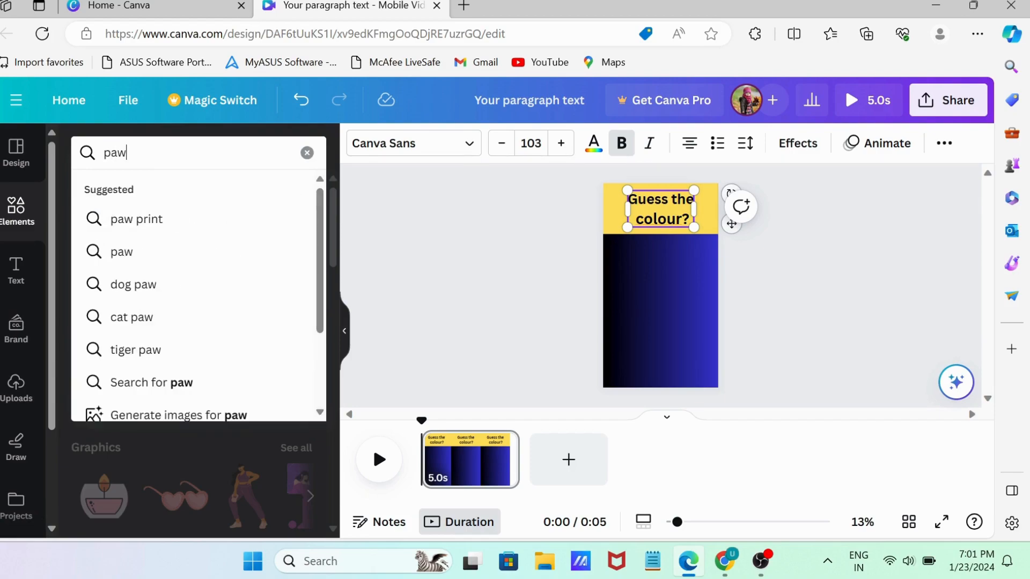
key("Return")
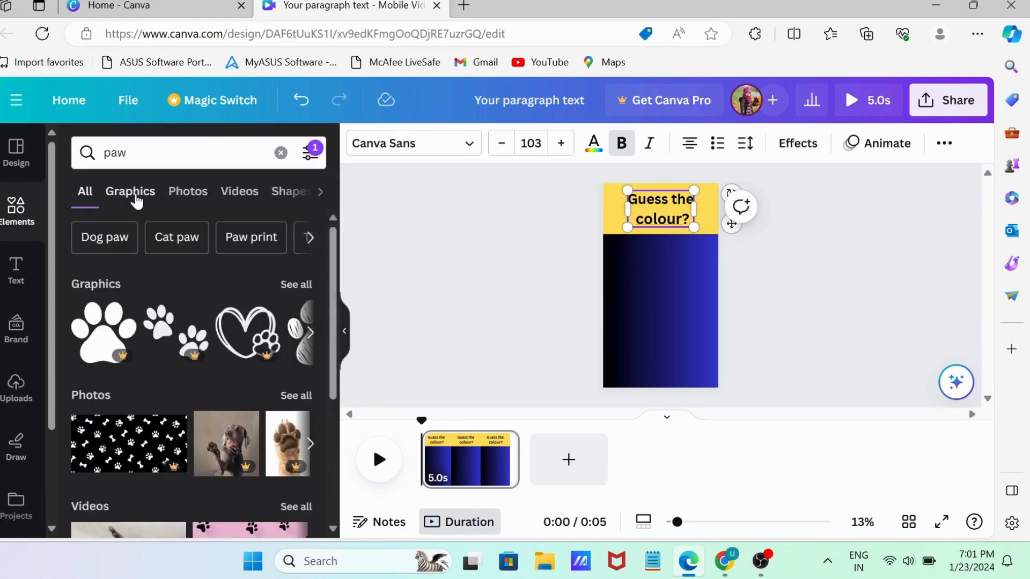
left_click(136, 199)
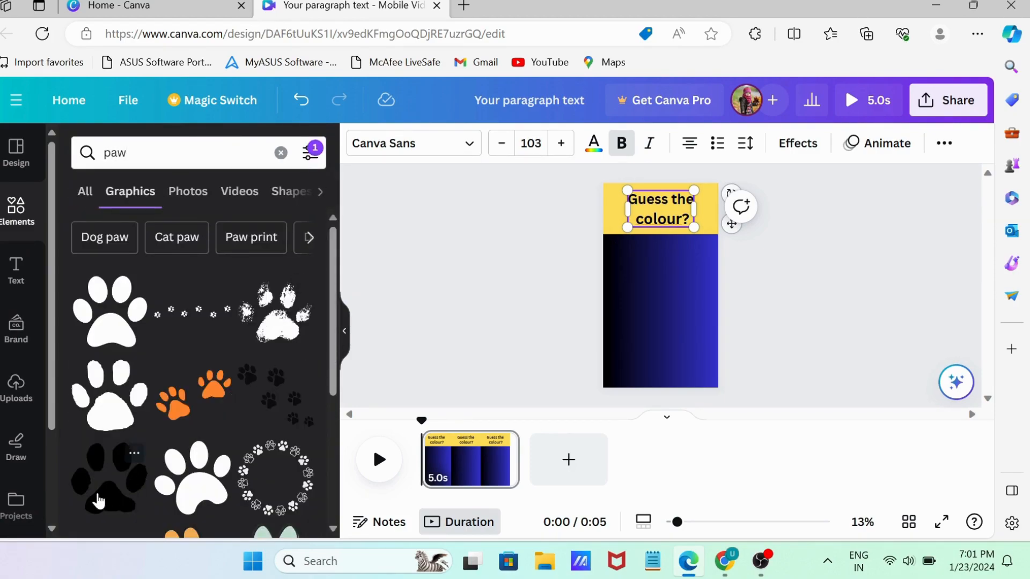
Place the single paw print graphic below the banner and colour it white
left_click_drag(123, 306, 676, 292)
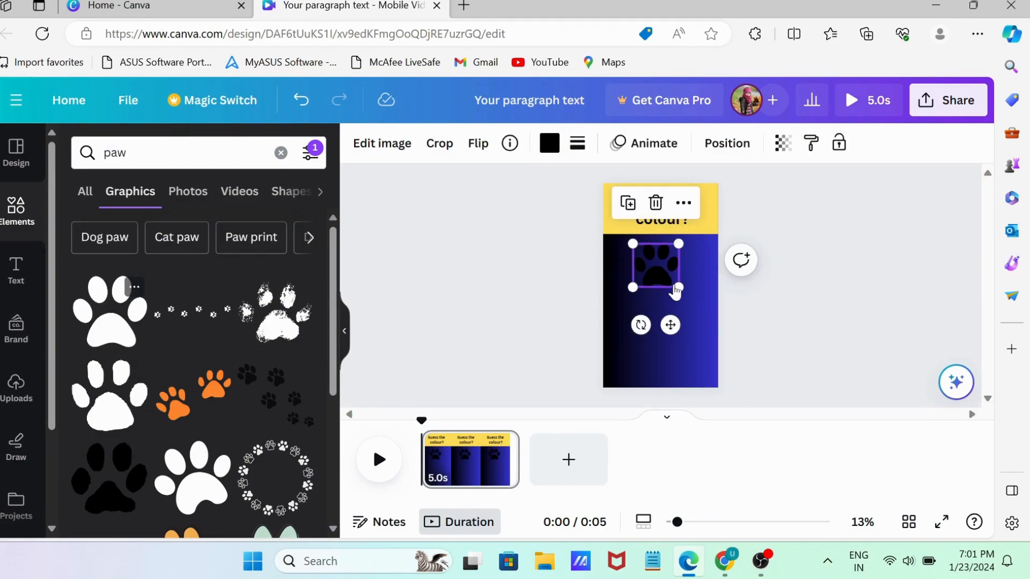
left_click(549, 143)
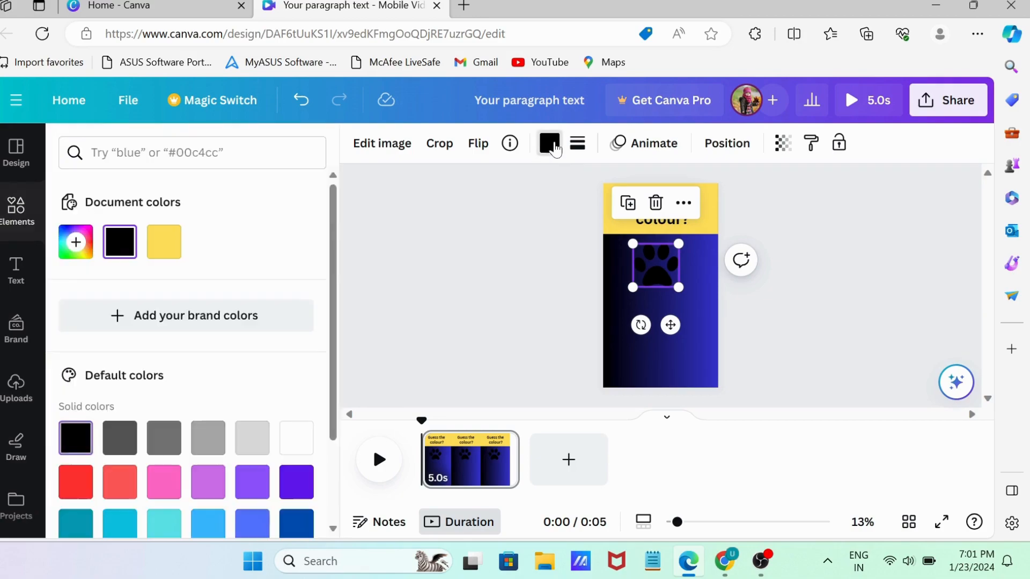
left_click(296, 438)
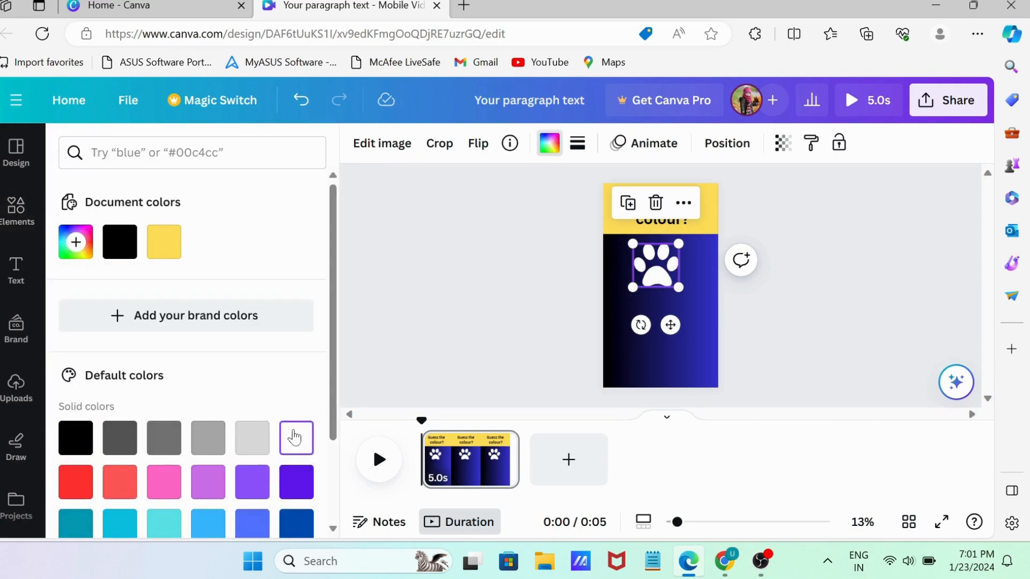
Shrink the white paw print and move it up, just beneath the yellow banner
key("Escape")
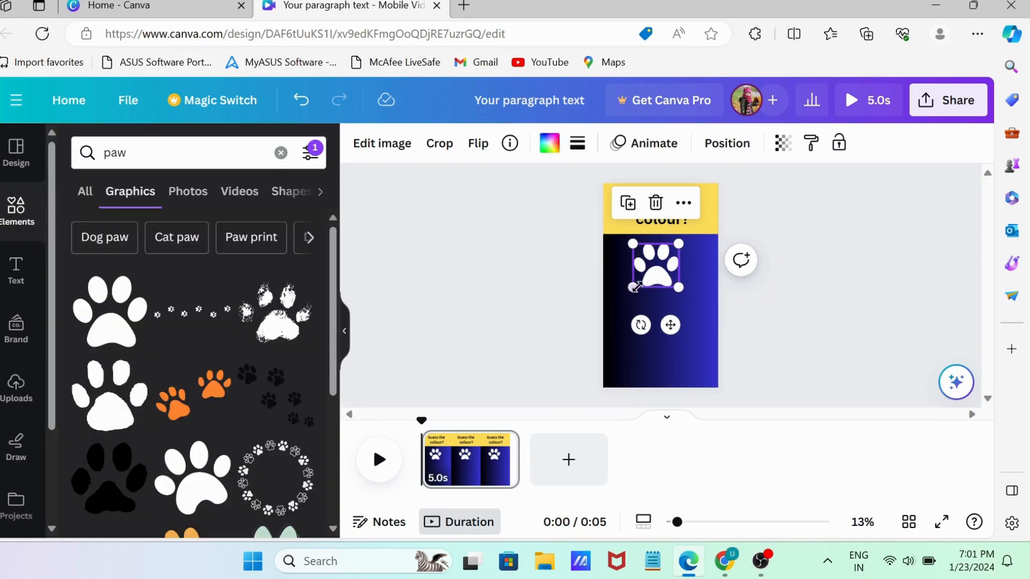
left_click_drag(633, 288, 648, 274)
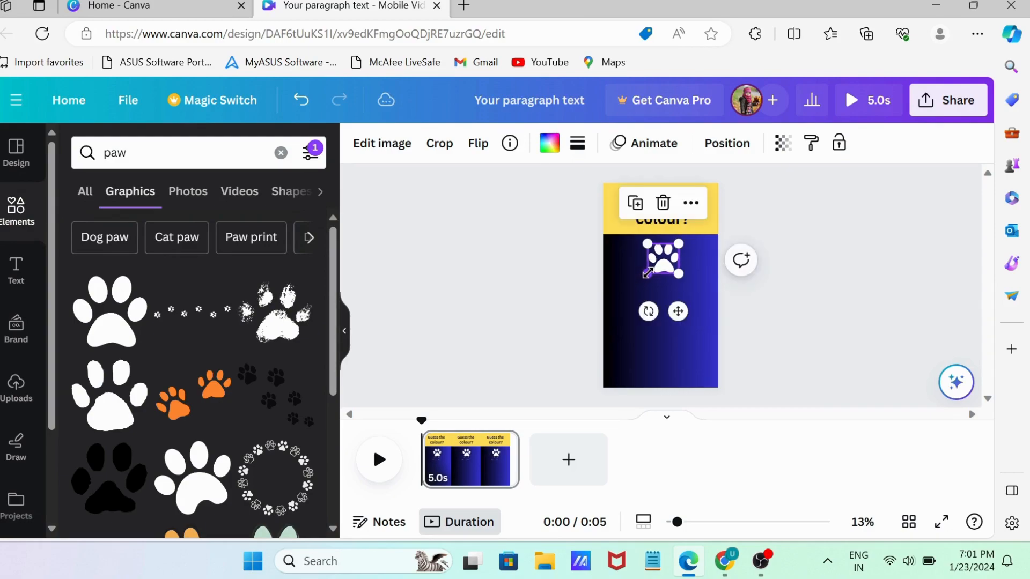
left_click_drag(675, 311, 668, 308)
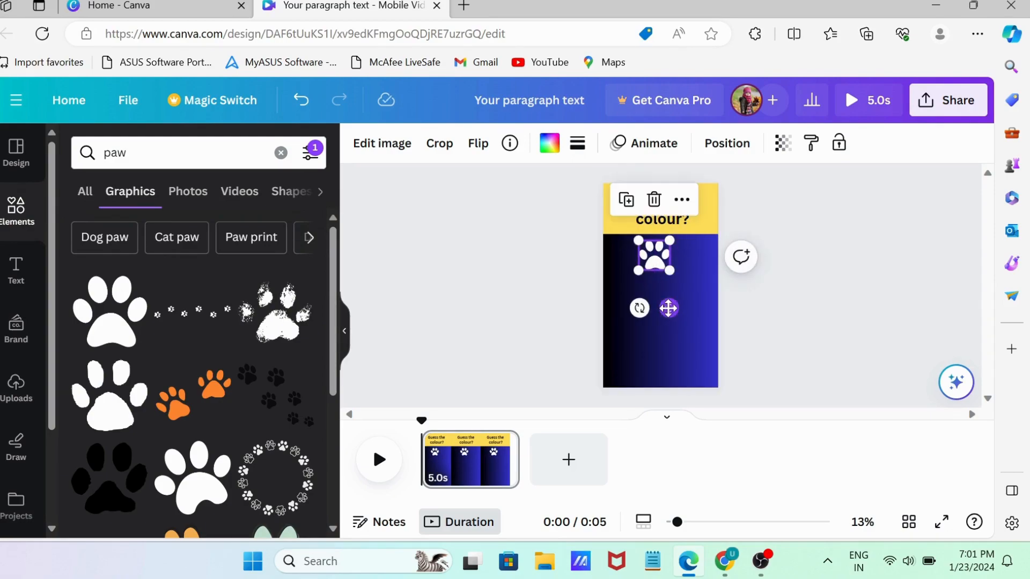
Add a heading reading "+" below the paw print and enlarge it to font size 124
left_click(24, 276)
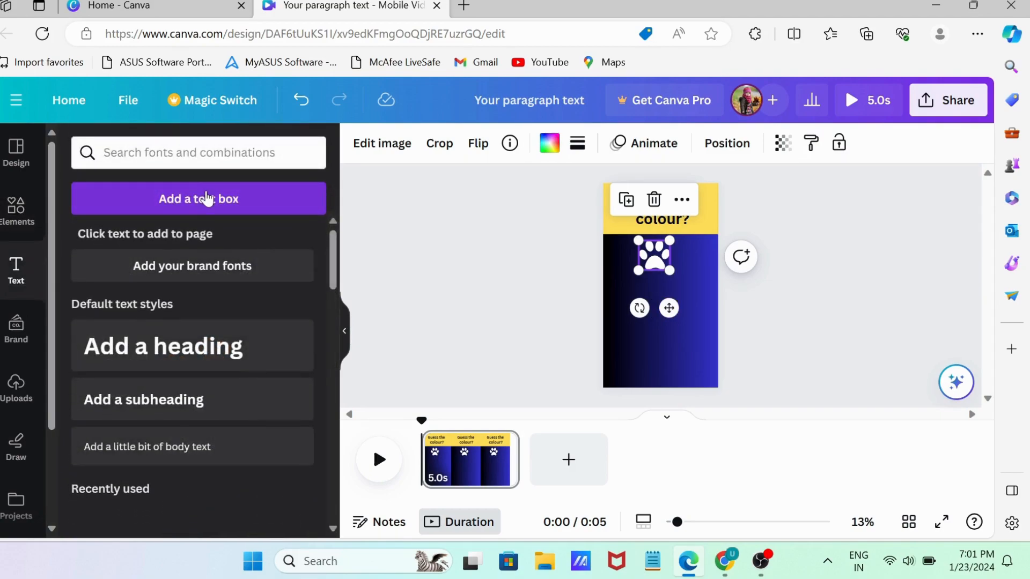
left_click(202, 346)
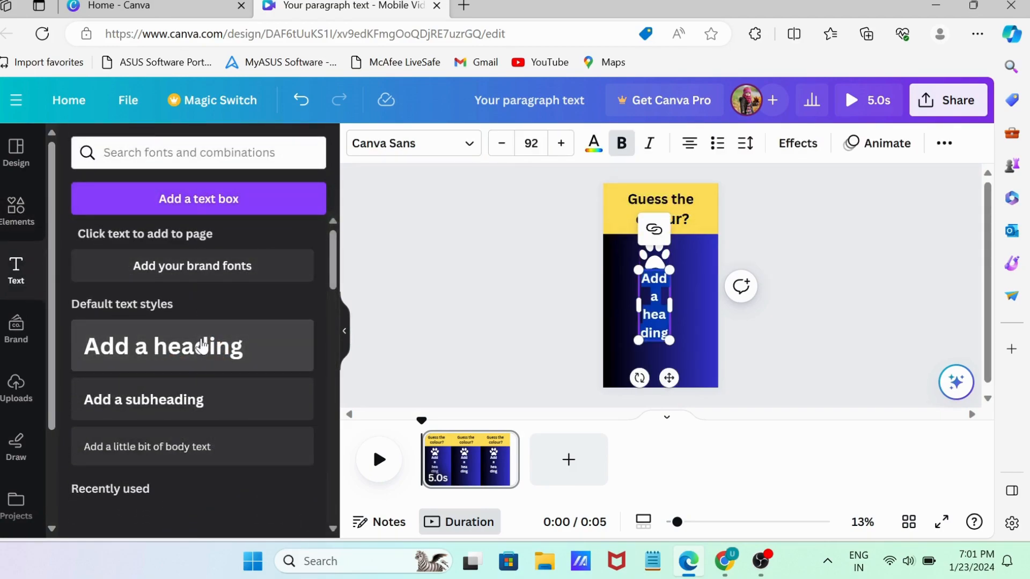
key("BackSpace")
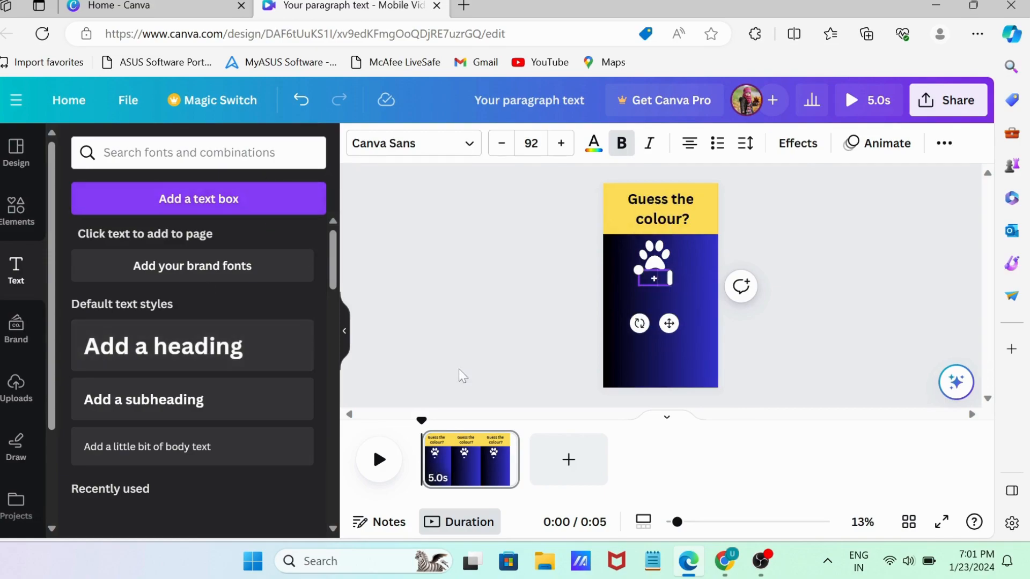
mouse_move(669, 323)
left_mouse_down()
mouse_move(678, 331)
mouse_move(669, 331)
left_mouse_up()
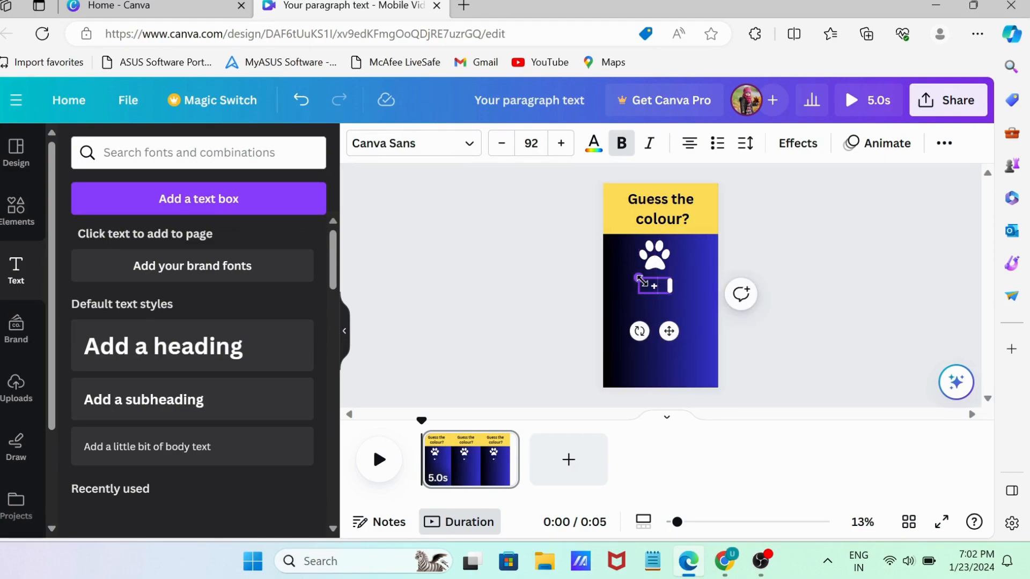
left_click_drag(638, 278, 628, 266)
left_click_drag(664, 328, 670, 336)
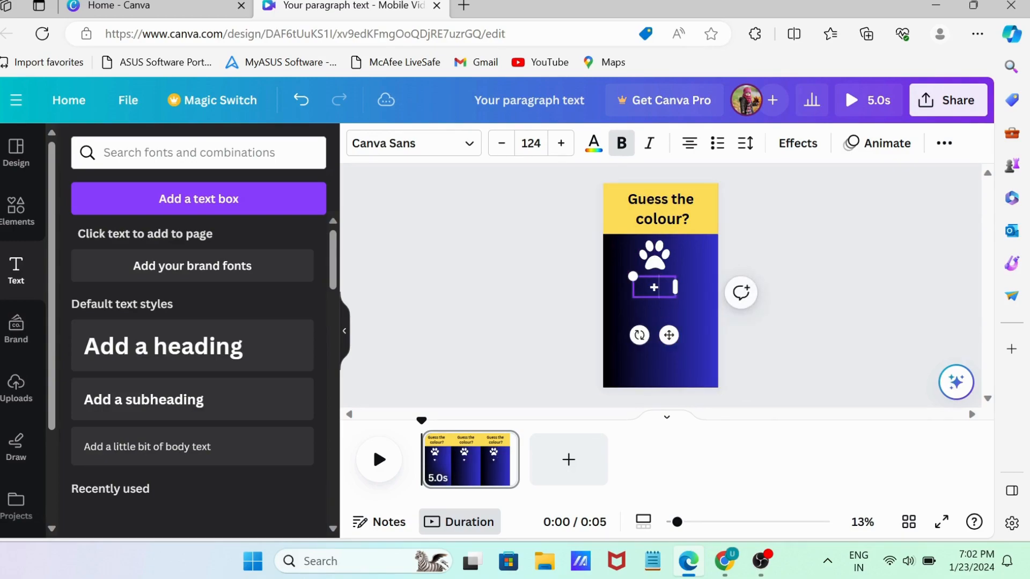
Duplicate the plus sign, place the copy directly below it and change its text to "R"
right_click(652, 286)
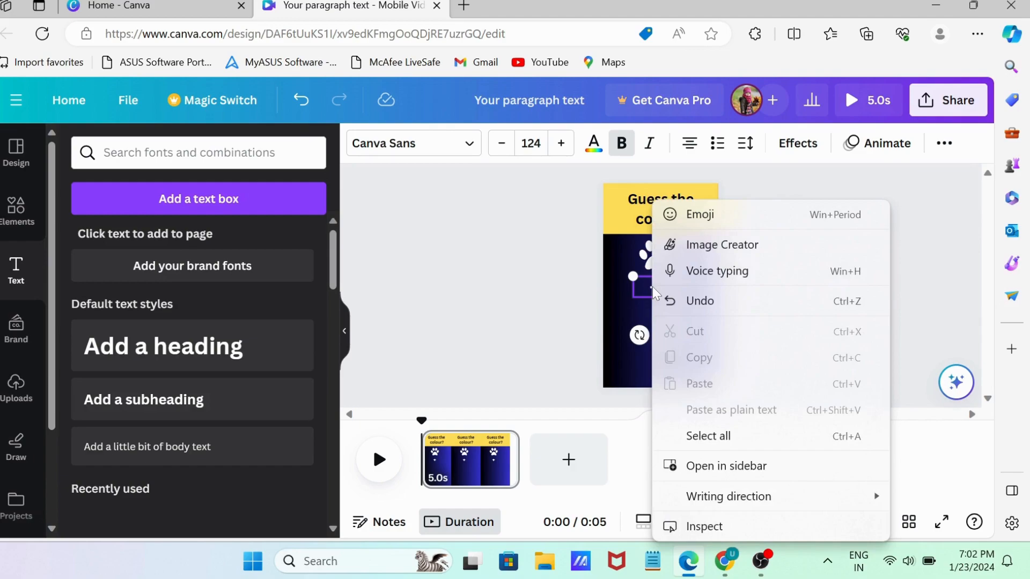
left_click(504, 310)
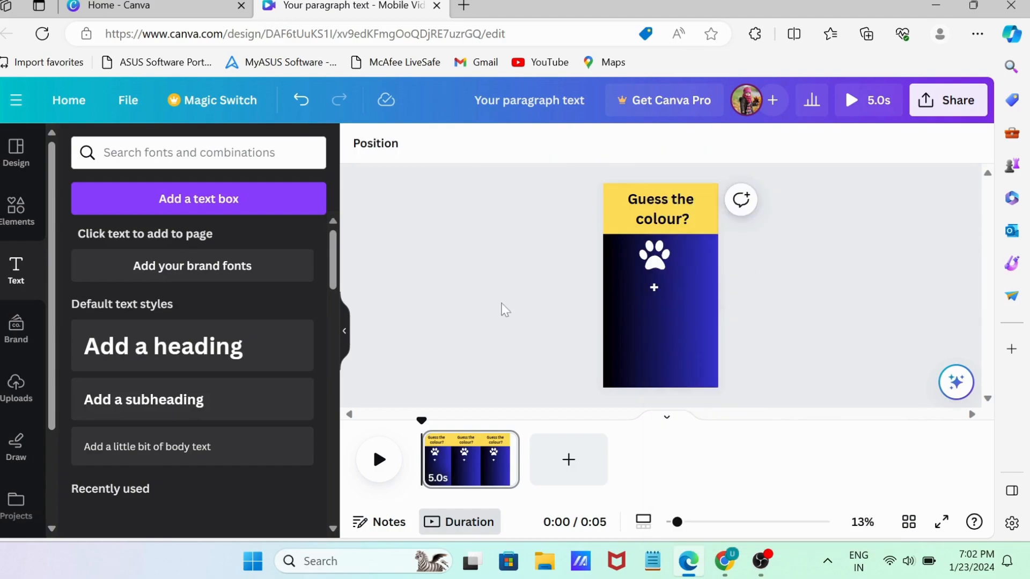
left_click(653, 284)
right_click(652, 284)
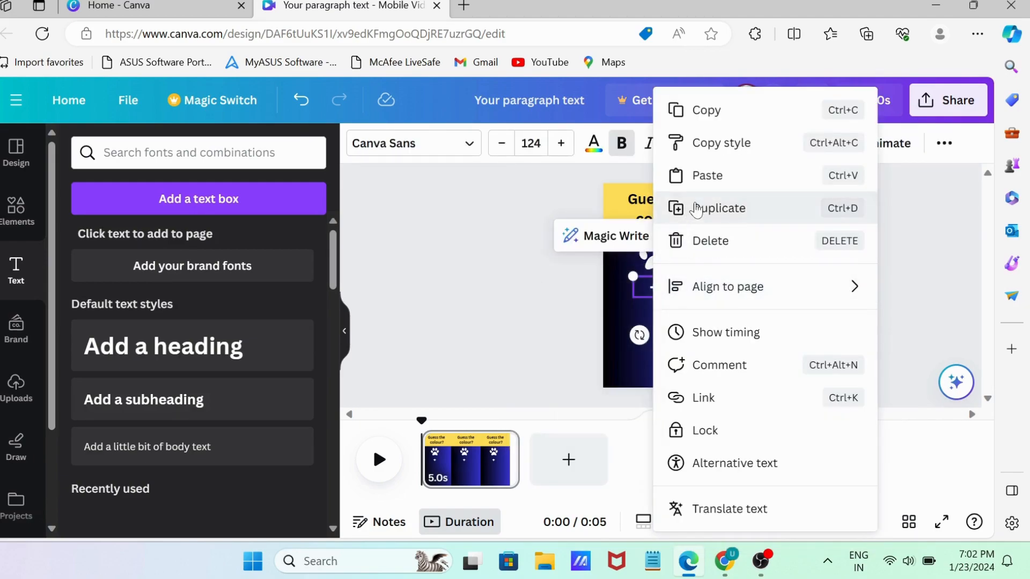
left_click(695, 207)
left_click_drag(653, 288, 654, 308)
left_click(654, 309)
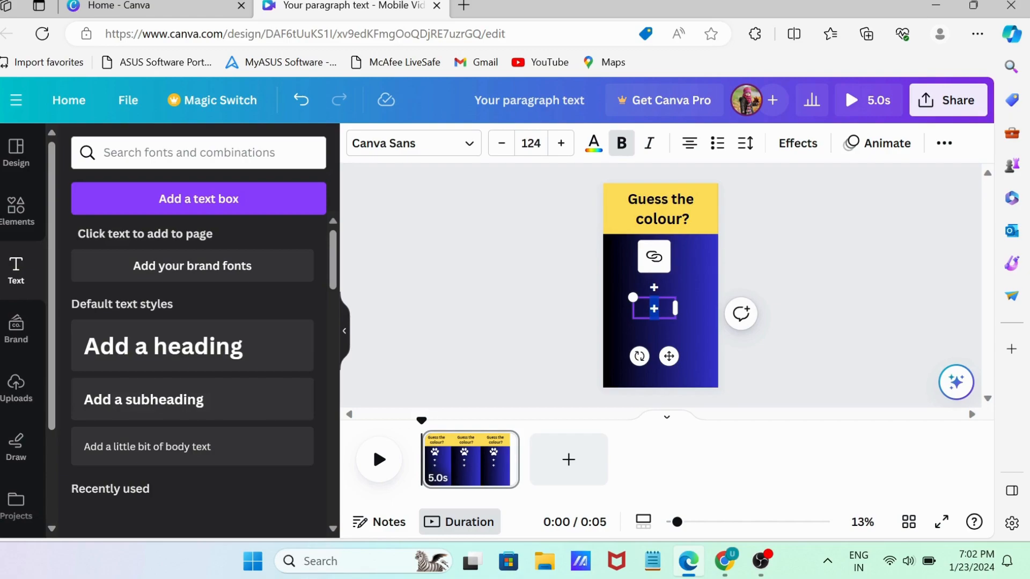
type("R")
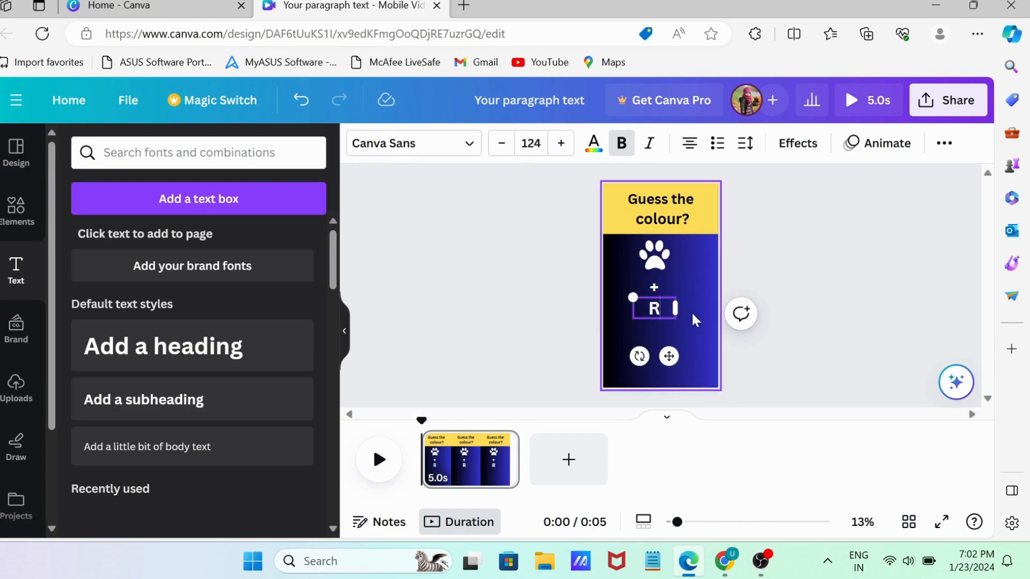
Duplicate the plus sign again and place the copy directly below the letter R
right_click(658, 288)
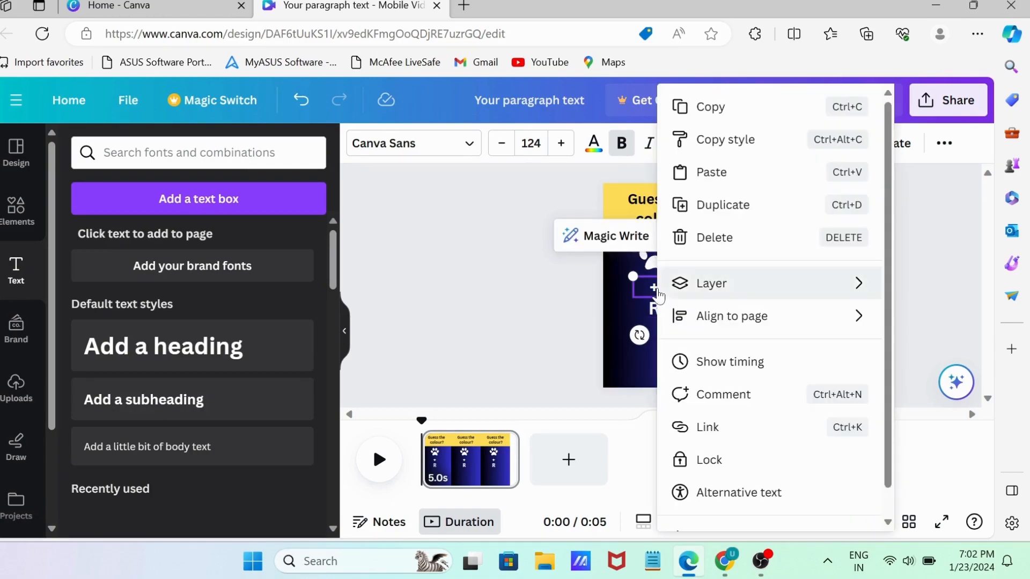
left_click(709, 206)
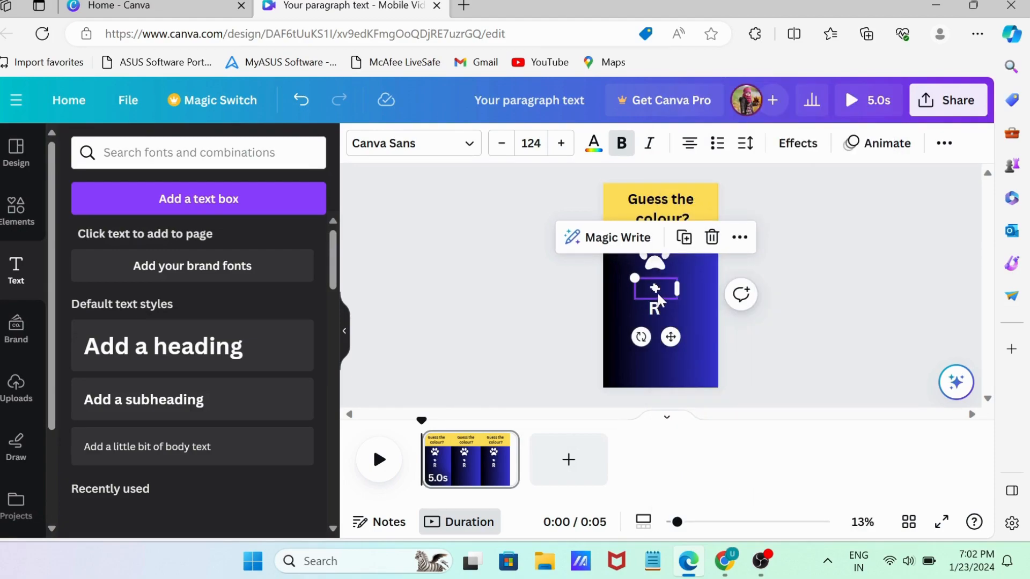
left_click_drag(658, 293, 658, 331)
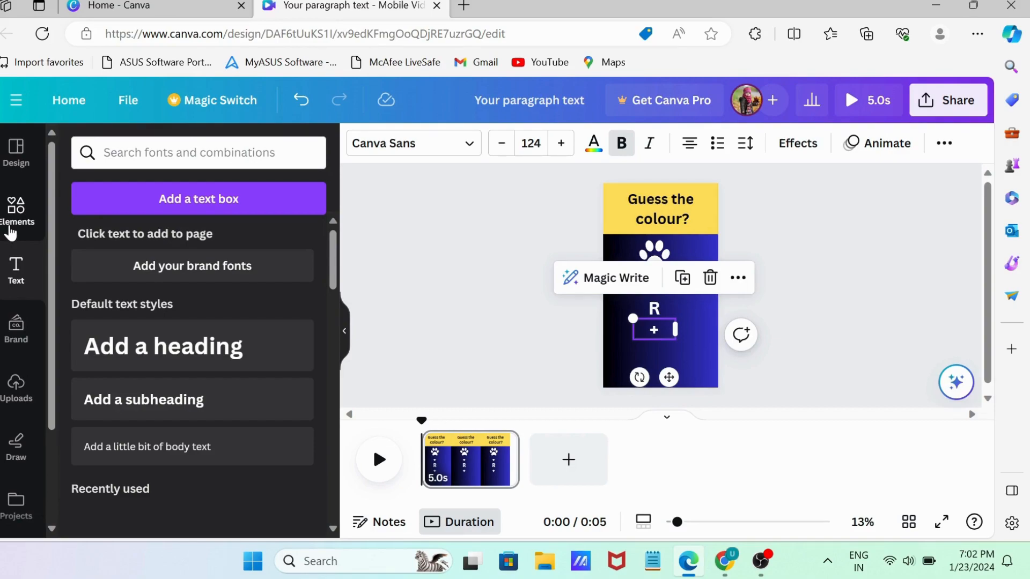
Search the elements library for "pill" graphics in place of the paw search
left_click(11, 232)
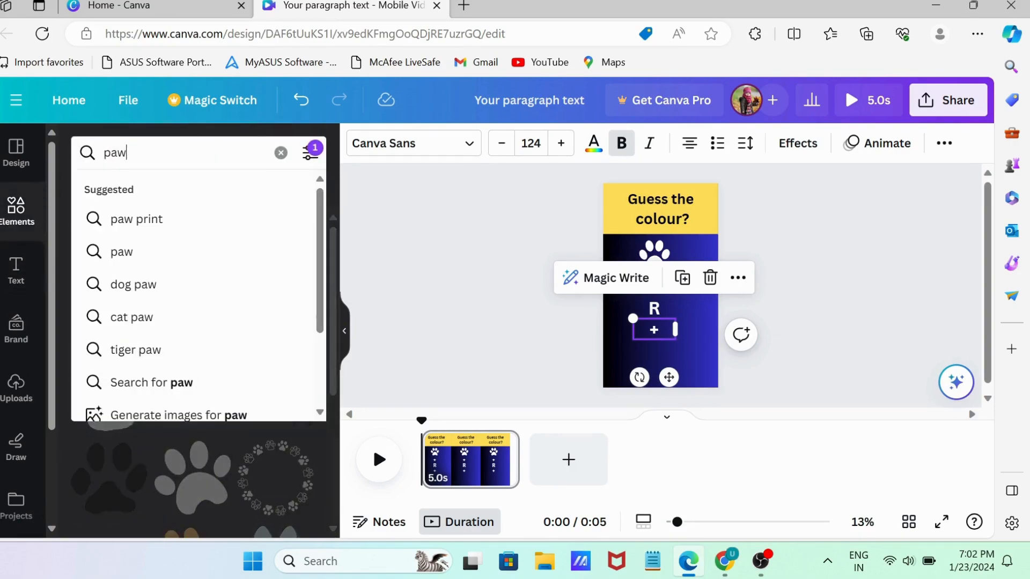
key("BackSpace")
key("BackSpace")
key("BackSpace")
key("BackSpace")
type("pill")
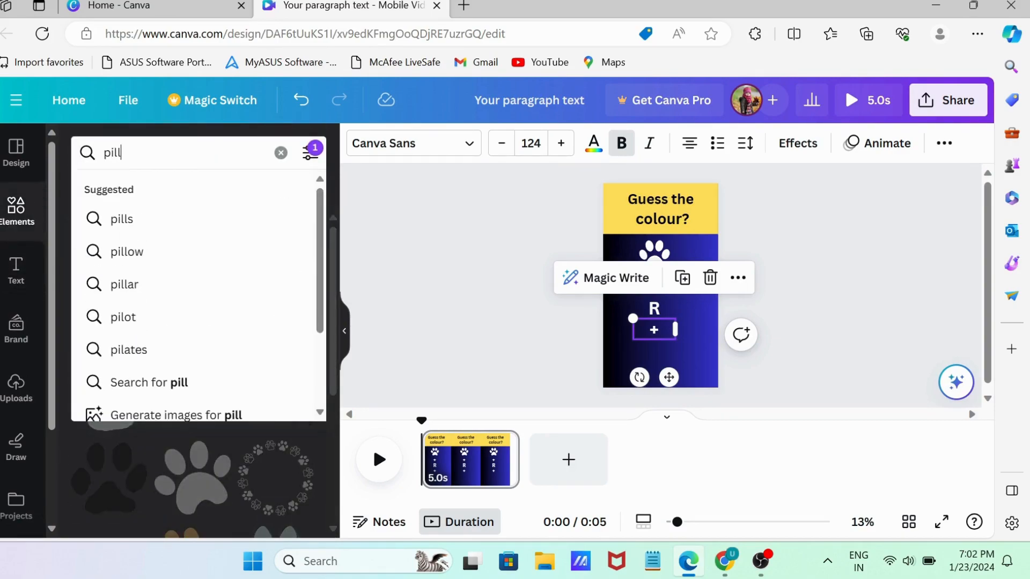
key("Return")
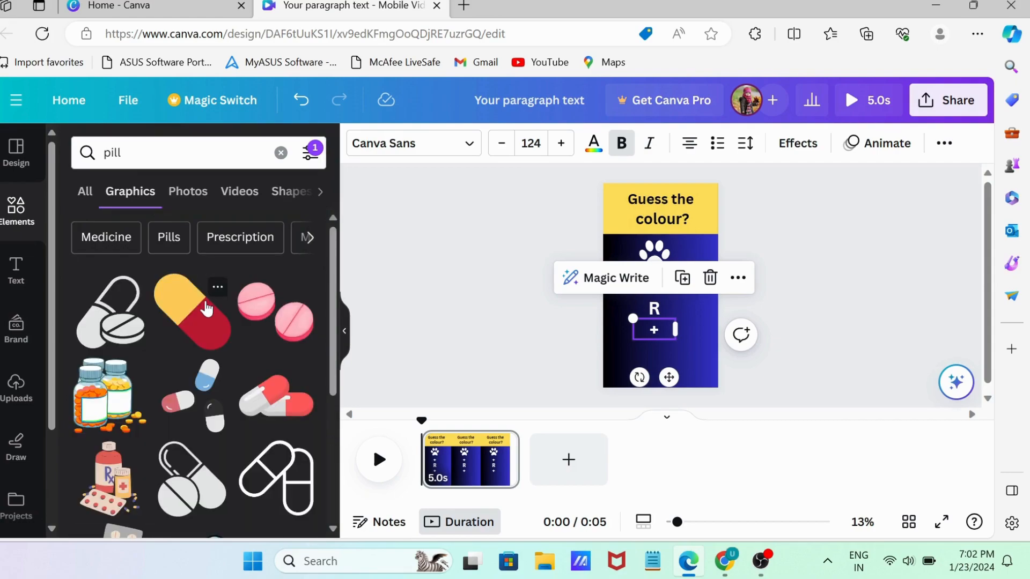
Add the yellow and red capsule graphic, shrink it and place it below the lower plus sign
left_click(201, 318)
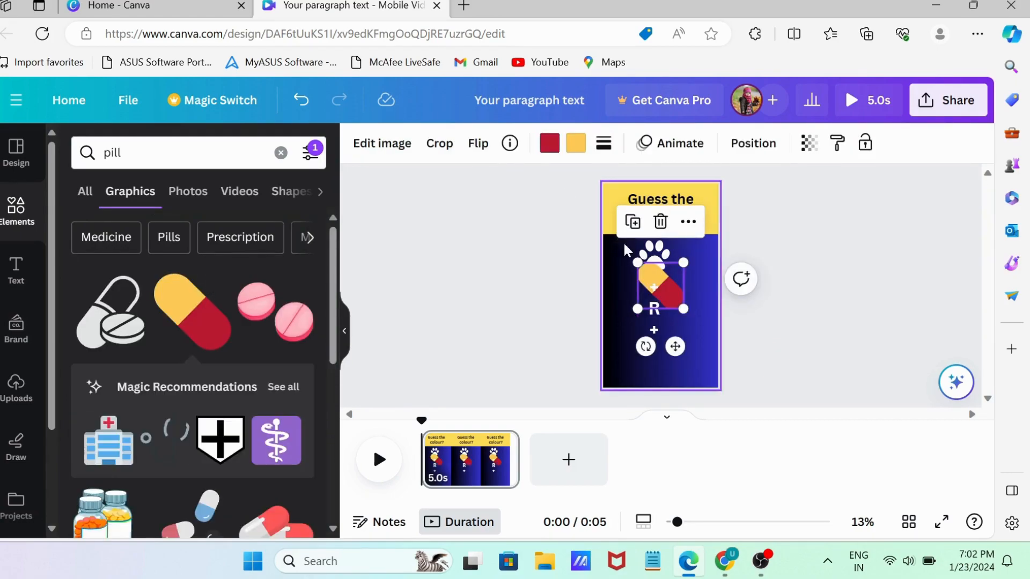
left_click_drag(675, 346, 679, 425)
left_click_drag(641, 332, 650, 360)
left_click_drag(656, 355, 657, 359)
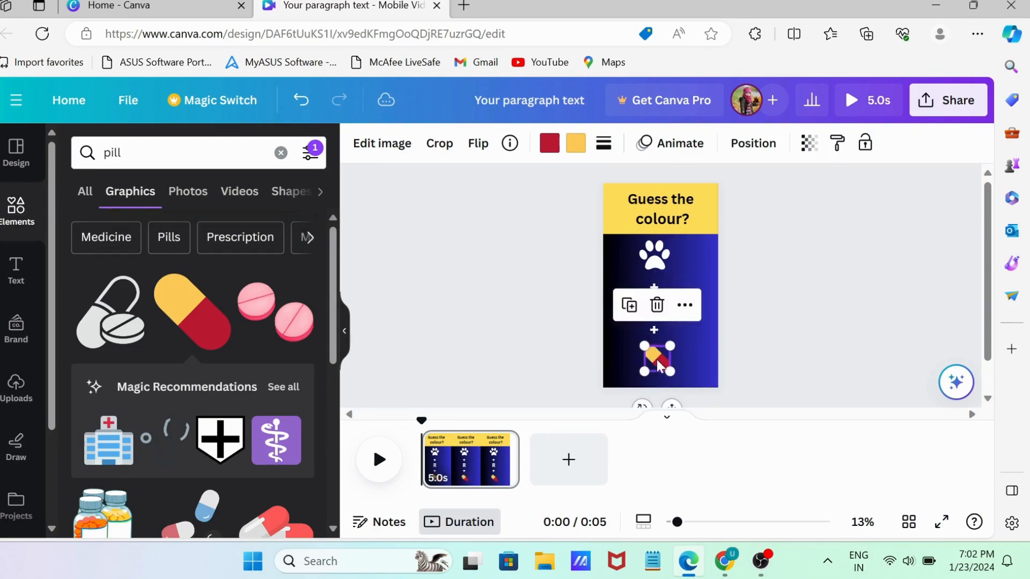
Search the elements for "question mark" and show all matching graphics
left_click(280, 152)
type("quest")
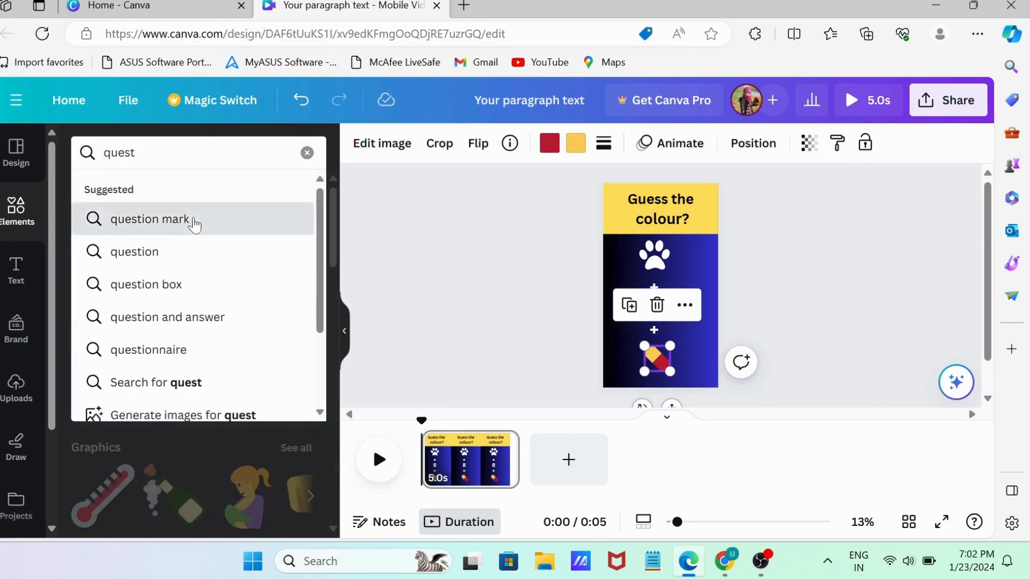
left_click(194, 219)
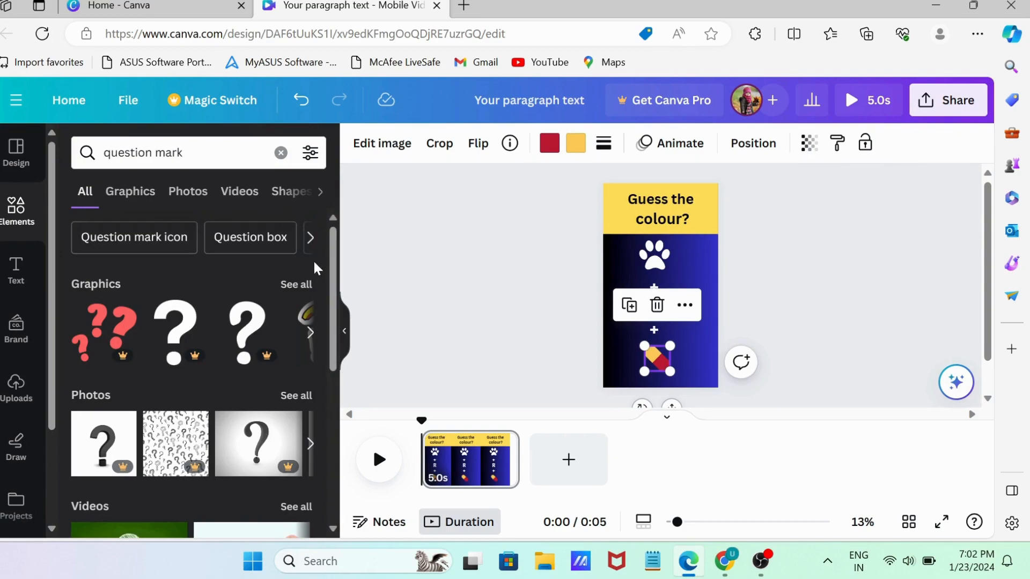
left_click(295, 284)
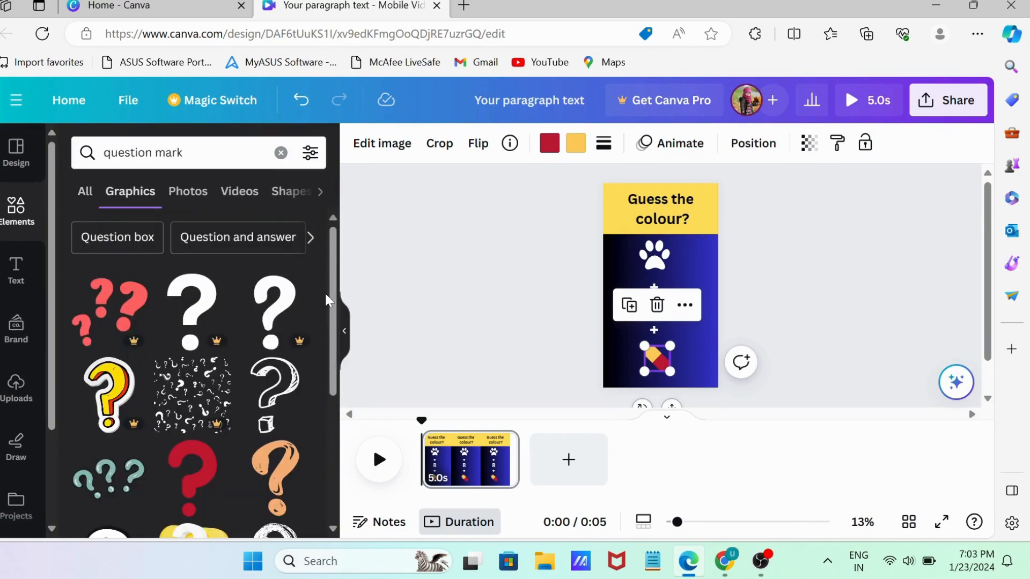
Add the yellow question mark on a blue card, shrink it and place it to the right of the capsule
left_click_drag(333, 321, 354, 500)
scroll(281, 489, "down", 2)
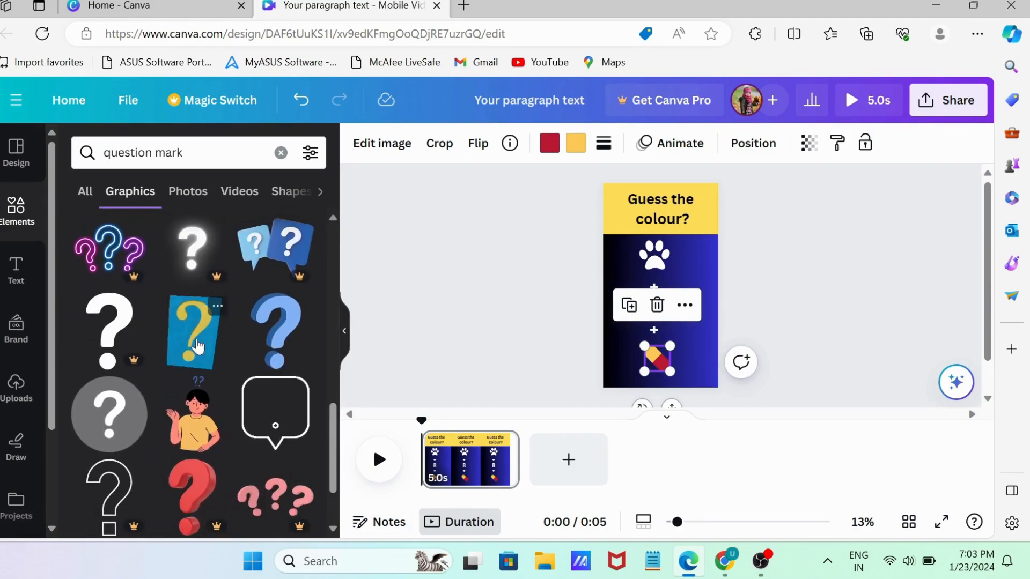
left_click_drag(194, 333, 686, 252)
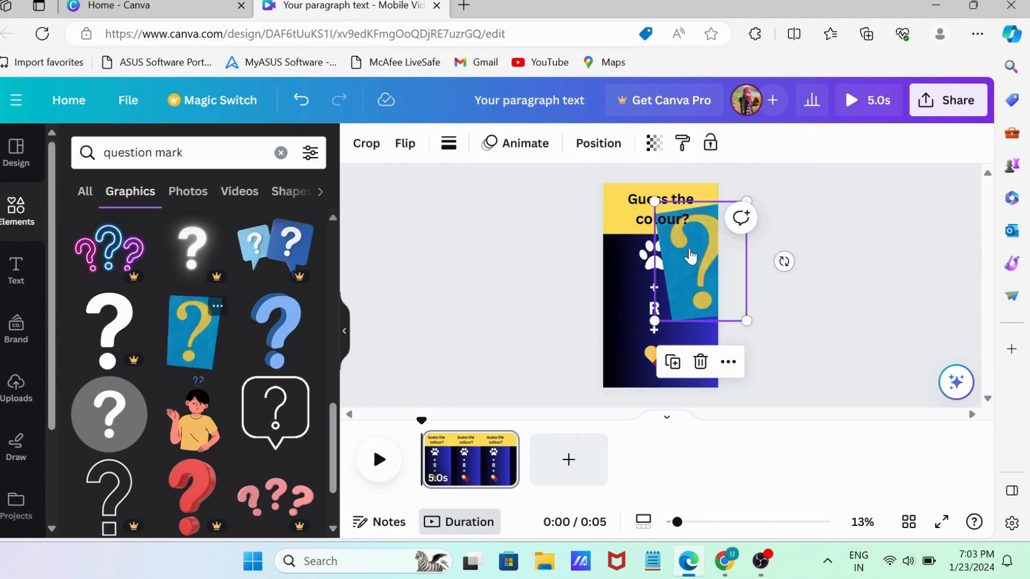
left_click_drag(656, 321, 675, 361)
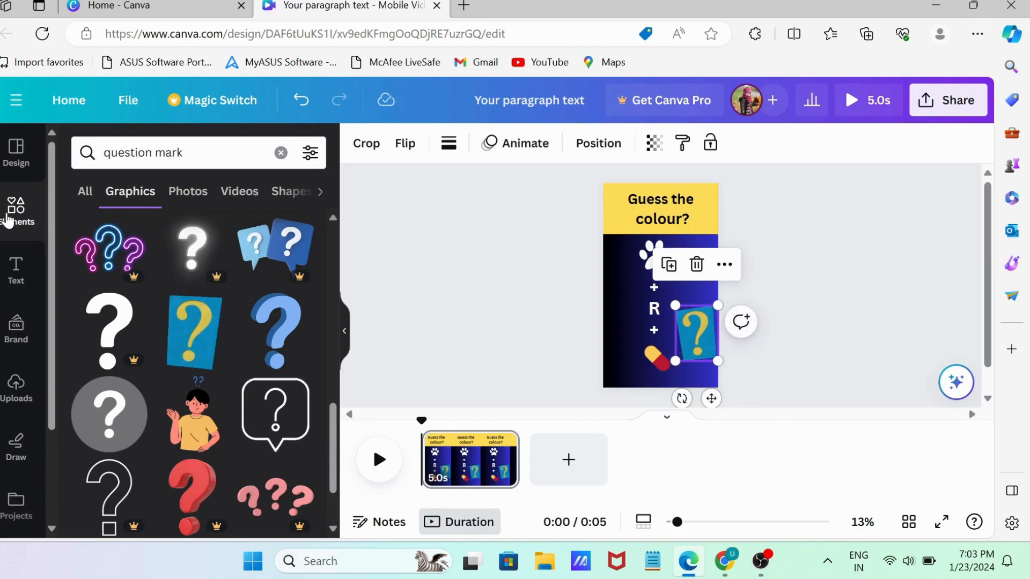
Search the elements for "ticktock" and limit the results to audio
left_click(281, 153)
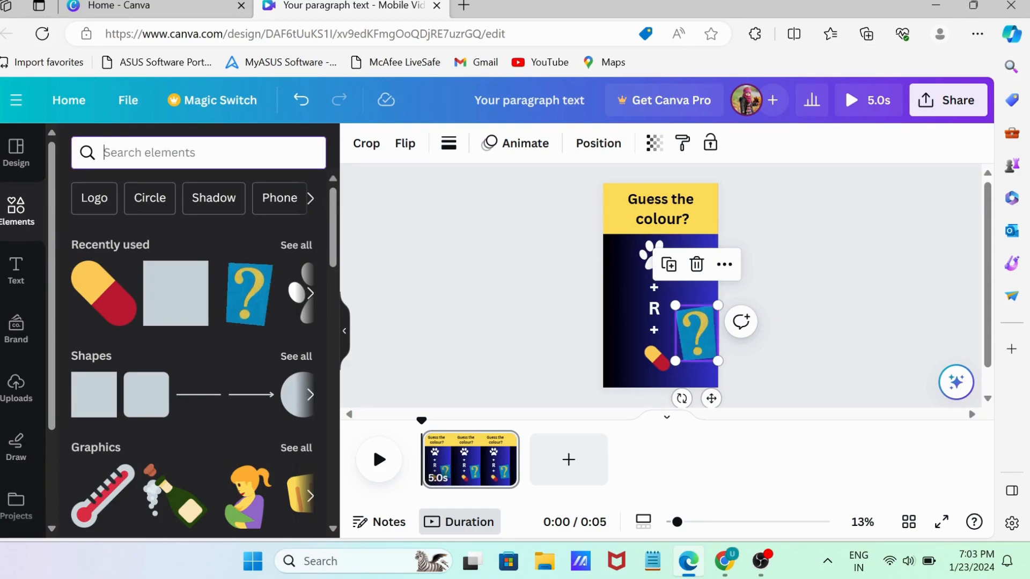
type("tik")
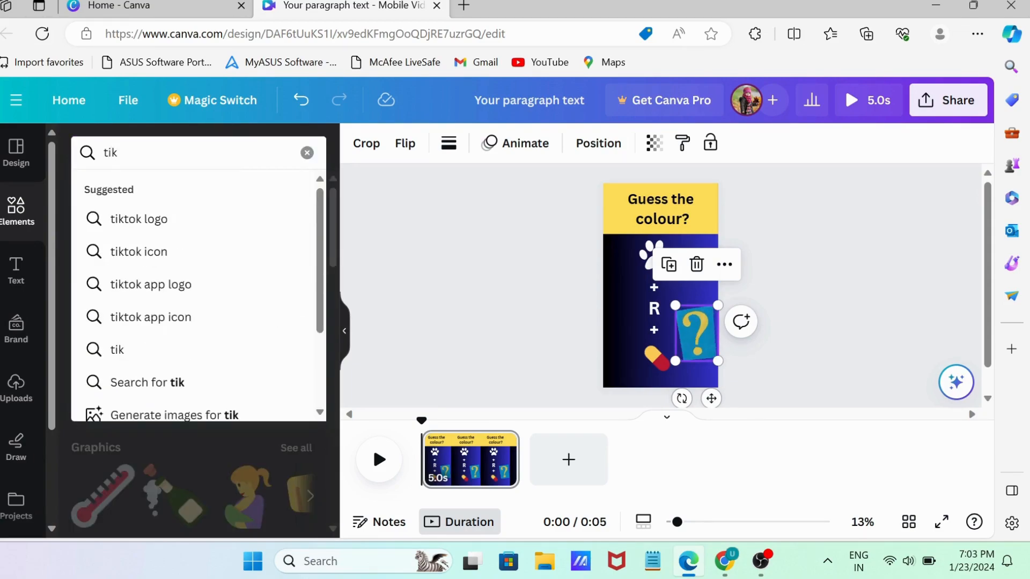
key("BackSpace")
type("cktock")
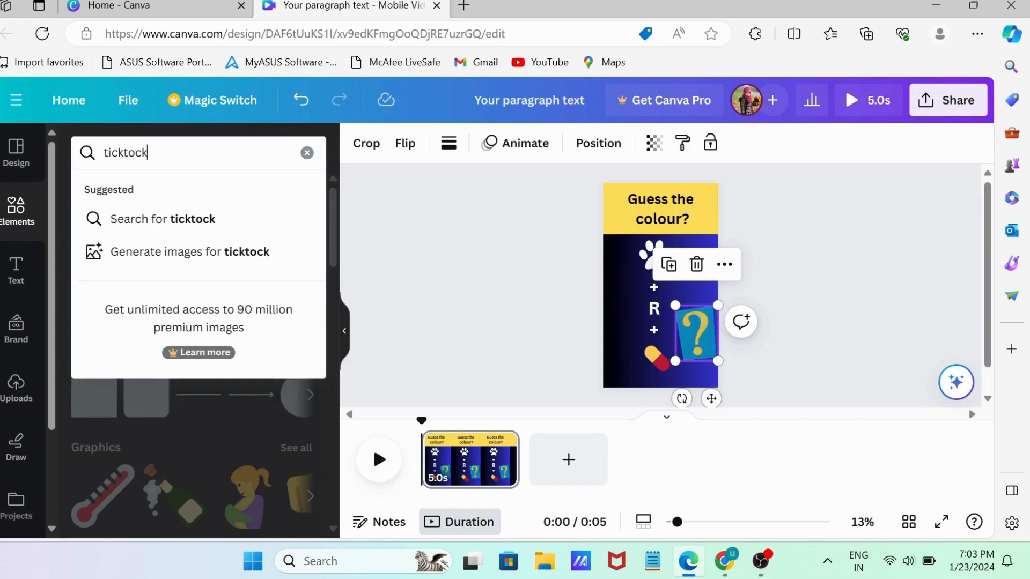
key("Return")
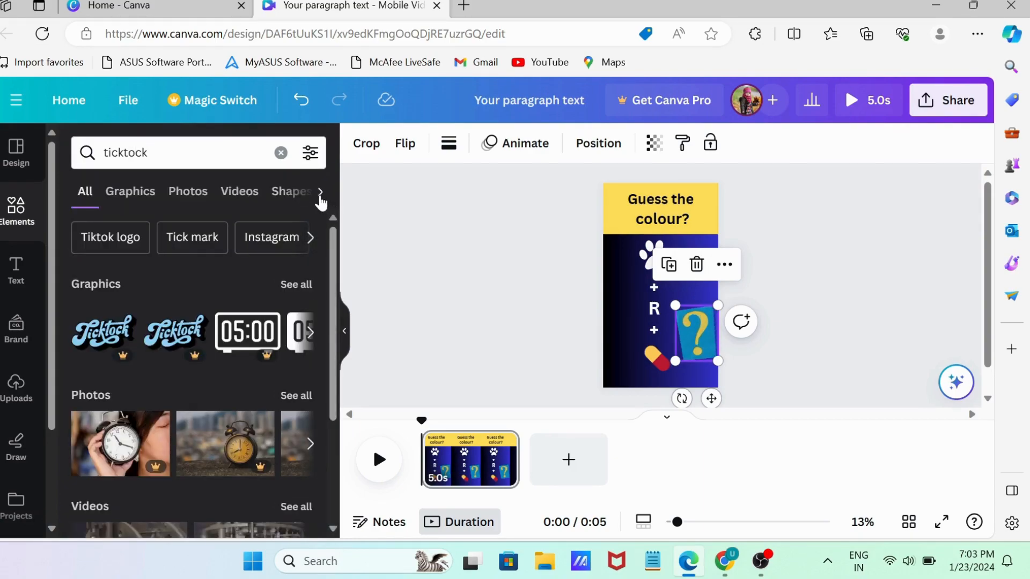
left_click(320, 192)
left_click(253, 193)
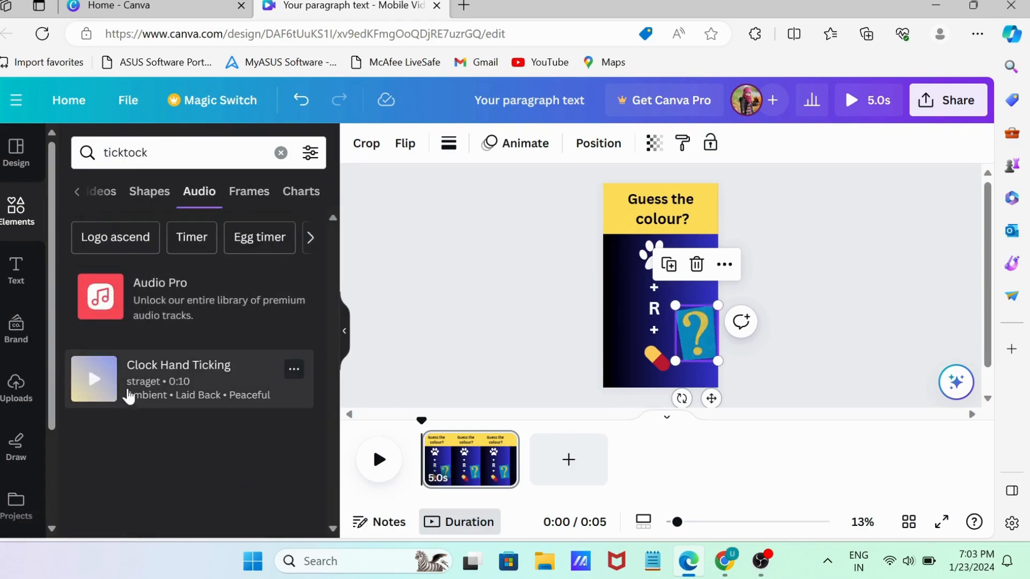
Preview the "Clock Hand Ticking" audio track and add it to the timeline below the page clip
left_click(96, 384)
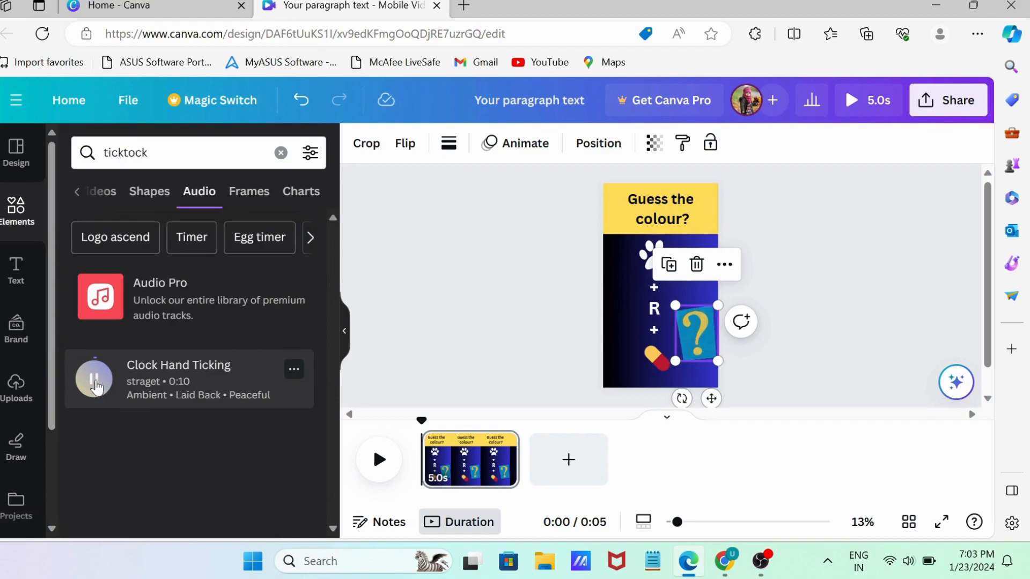
left_click(96, 385)
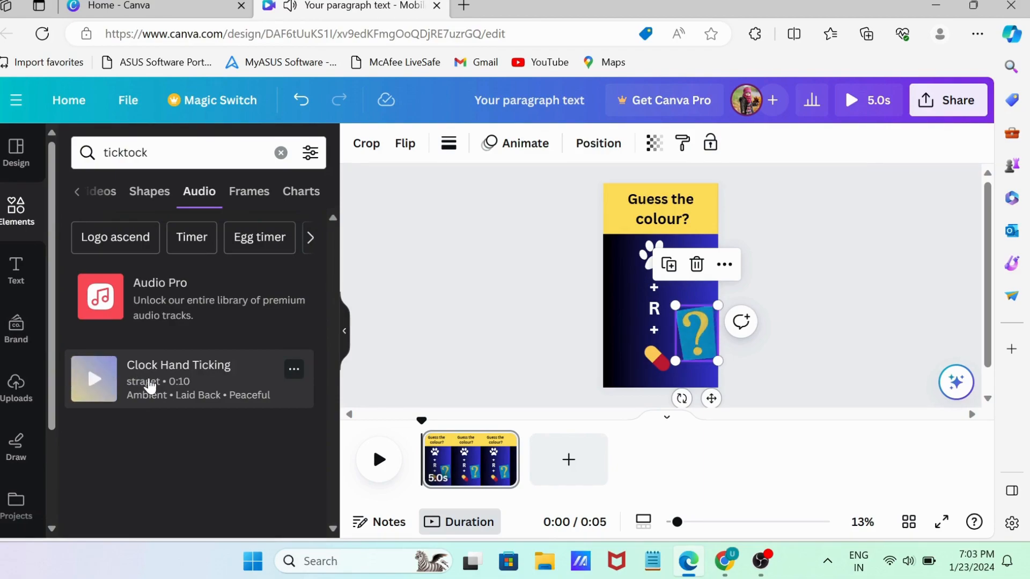
left_click_drag(159, 389, 477, 485)
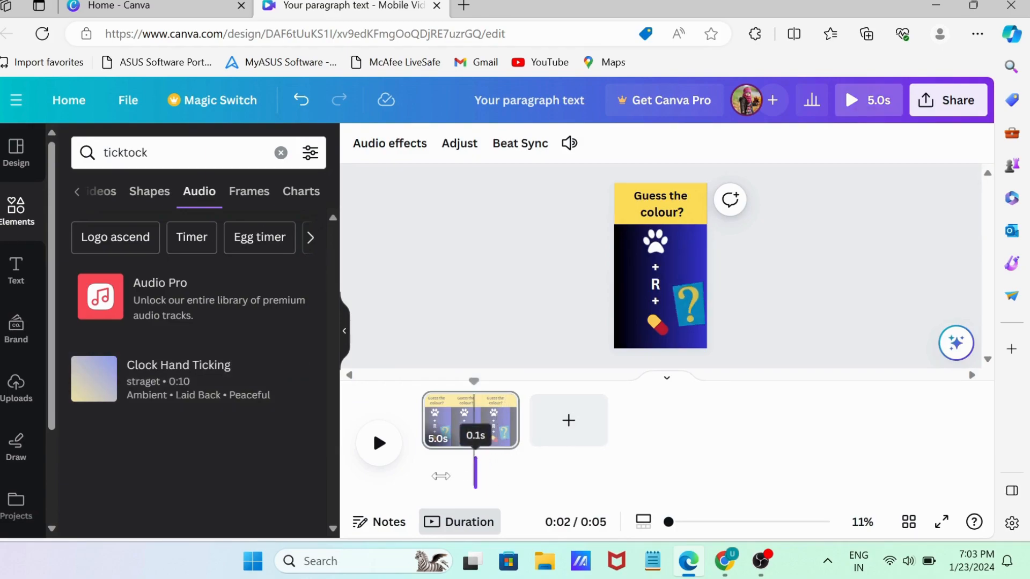
Align the clock ticking audio with the start of the page clip and play the video
left_click_drag(524, 474, 426, 479)
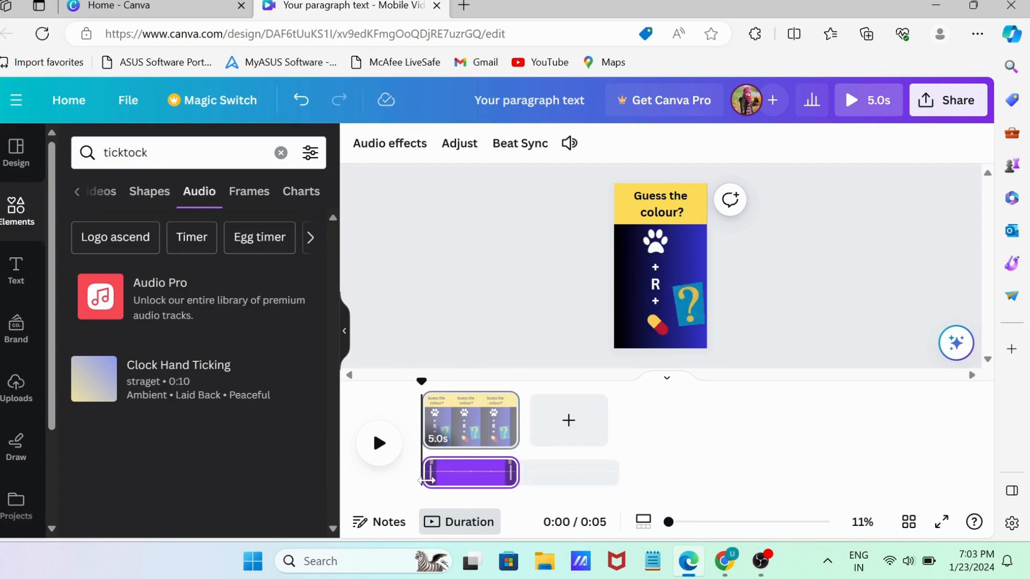
left_click(381, 457)
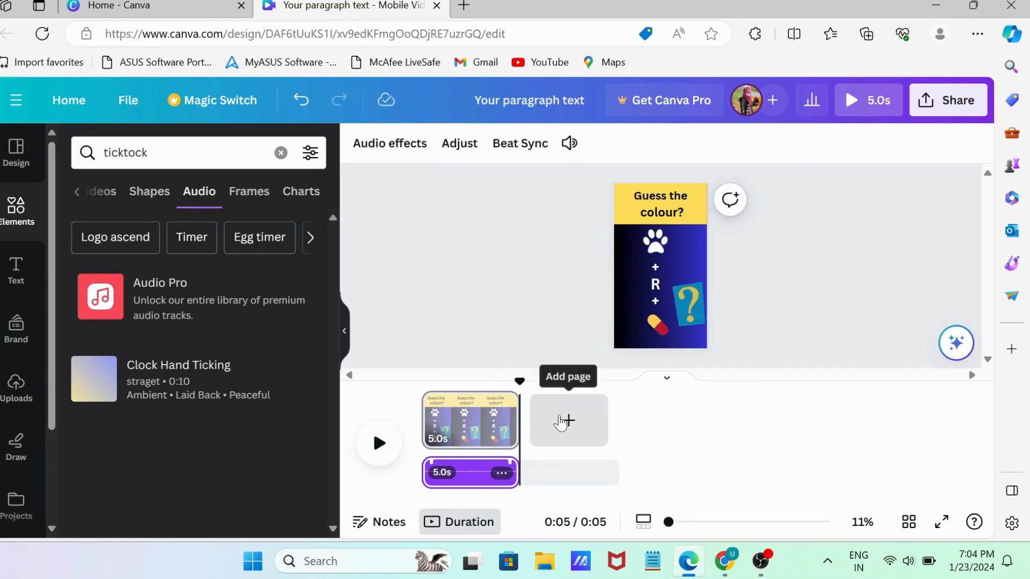
Duplicate the puzzle page and delete the question mark graphic from the copy
left_click(562, 421)
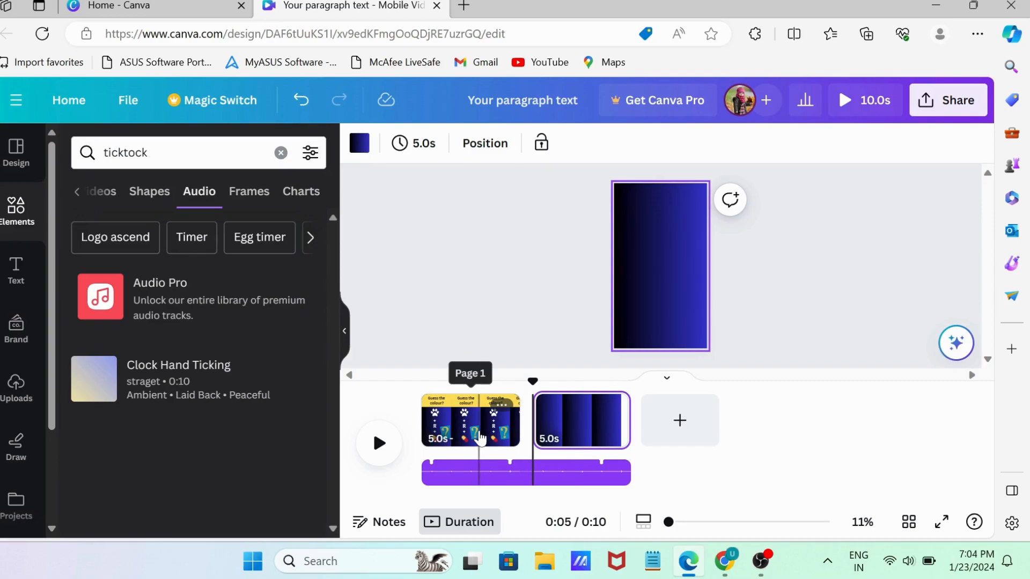
key("ctrl+z")
right_click(485, 435)
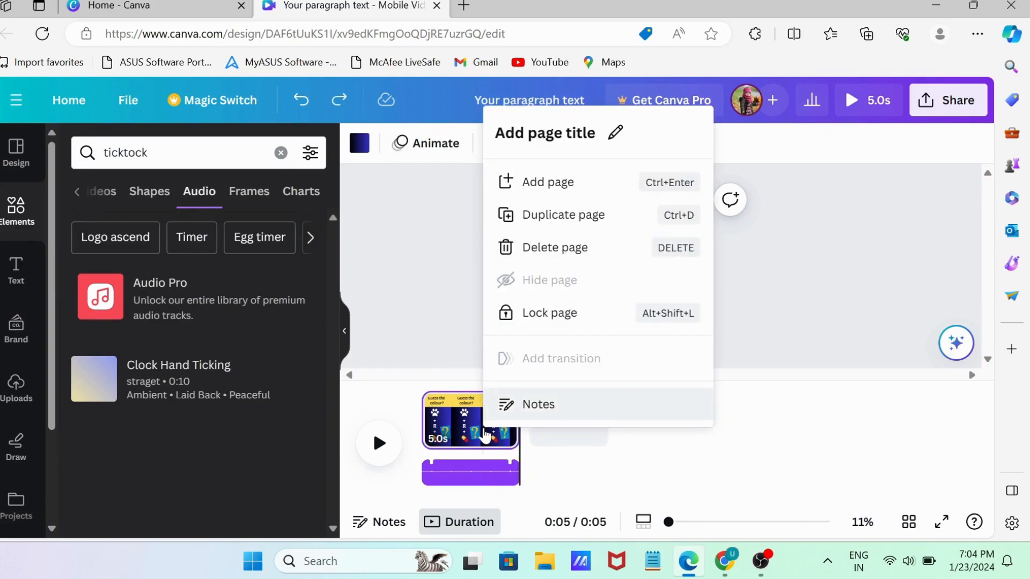
left_click(563, 215)
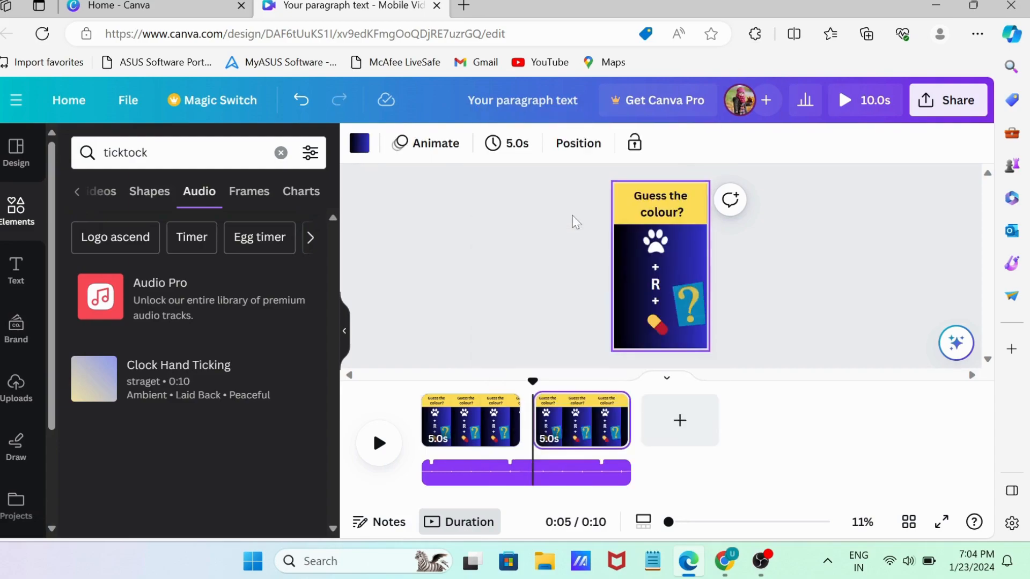
left_click(690, 309)
key("Delete")
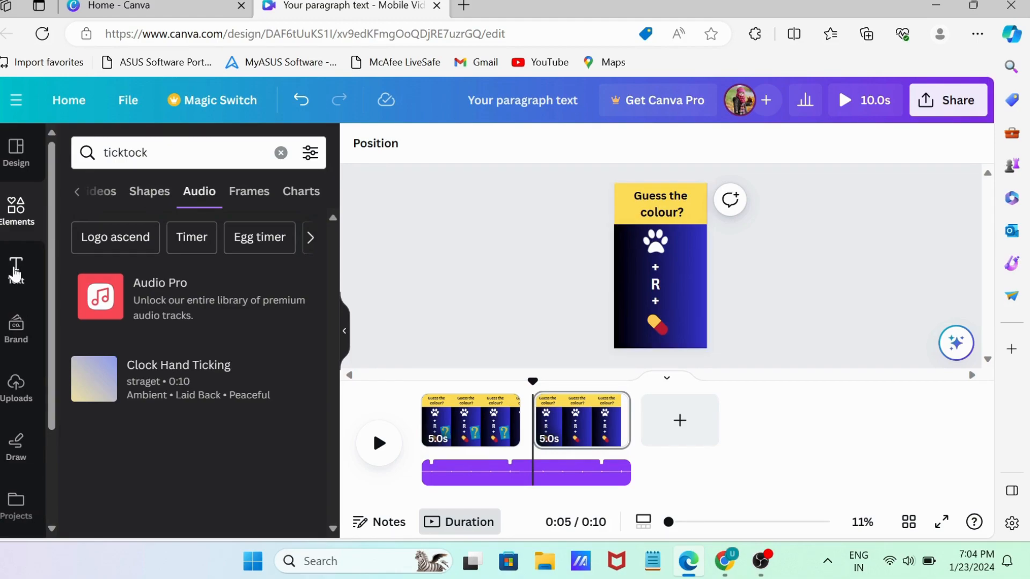
Add a heading reading "PURPLE" to the second page and set its font size to 103
left_click(16, 270)
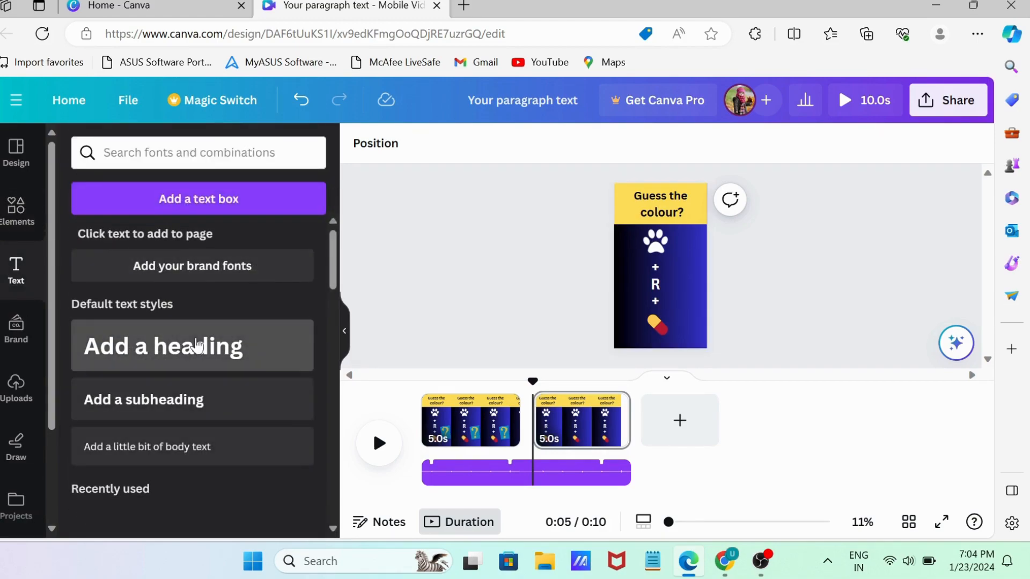
left_click(198, 346)
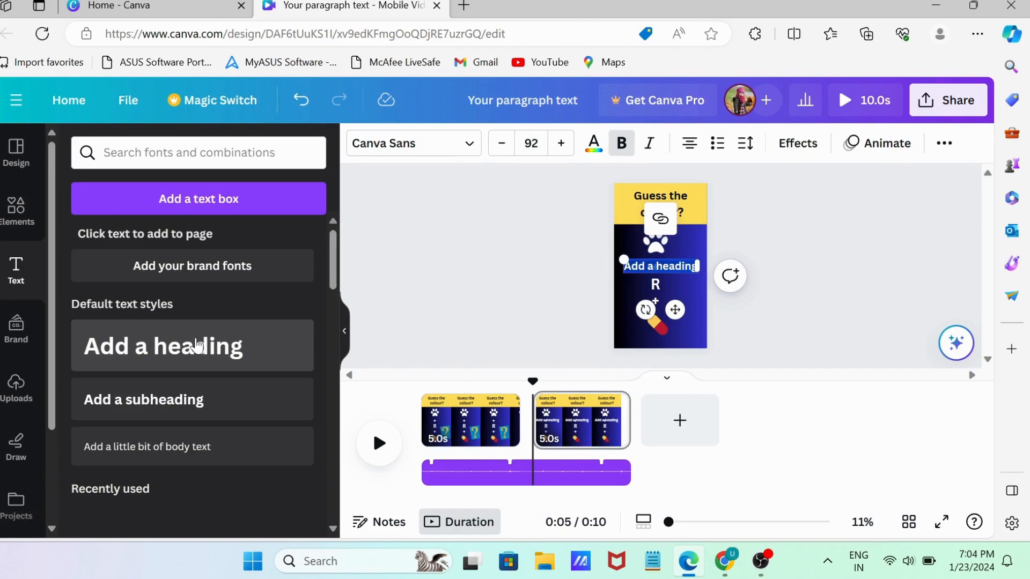
type("PURPLE")
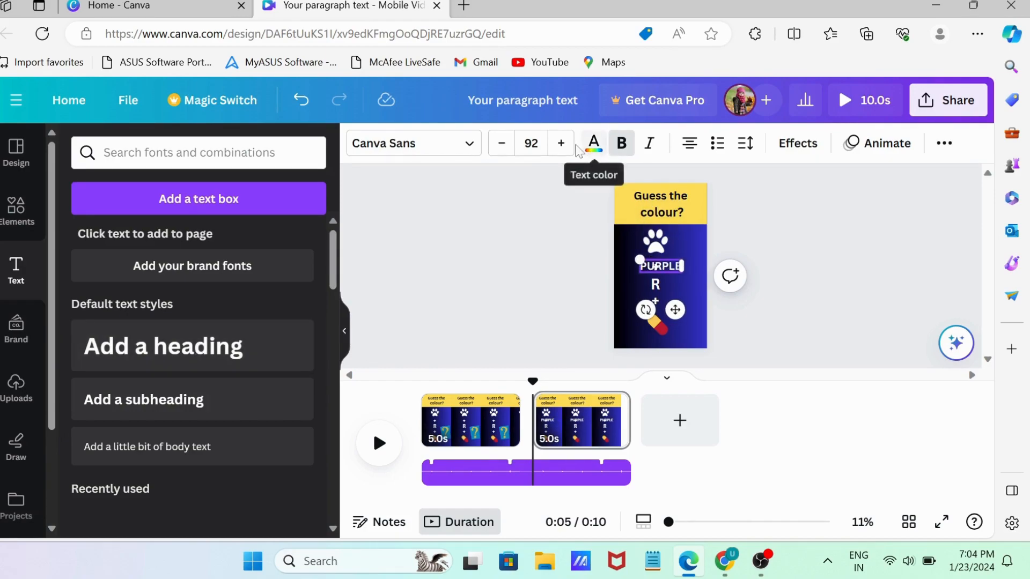
left_click(564, 145)
left_click(564, 145)
left_click(564, 145)
left_click(564, 145)
left_click(563, 145)
left_click(563, 145)
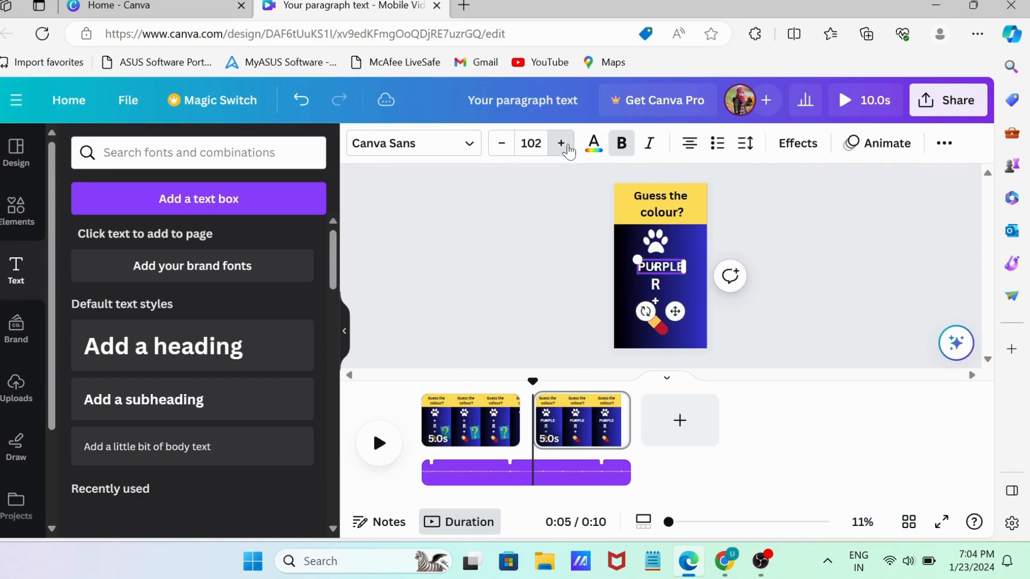
left_click(562, 145)
Try to colour the "PURPLE" heading red
left_click(593, 147)
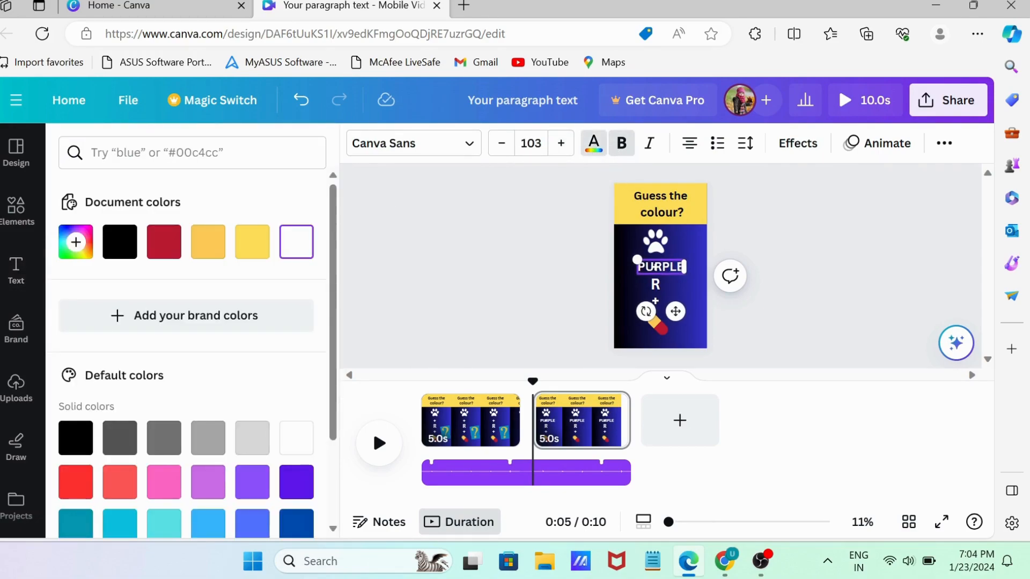
left_click(72, 485)
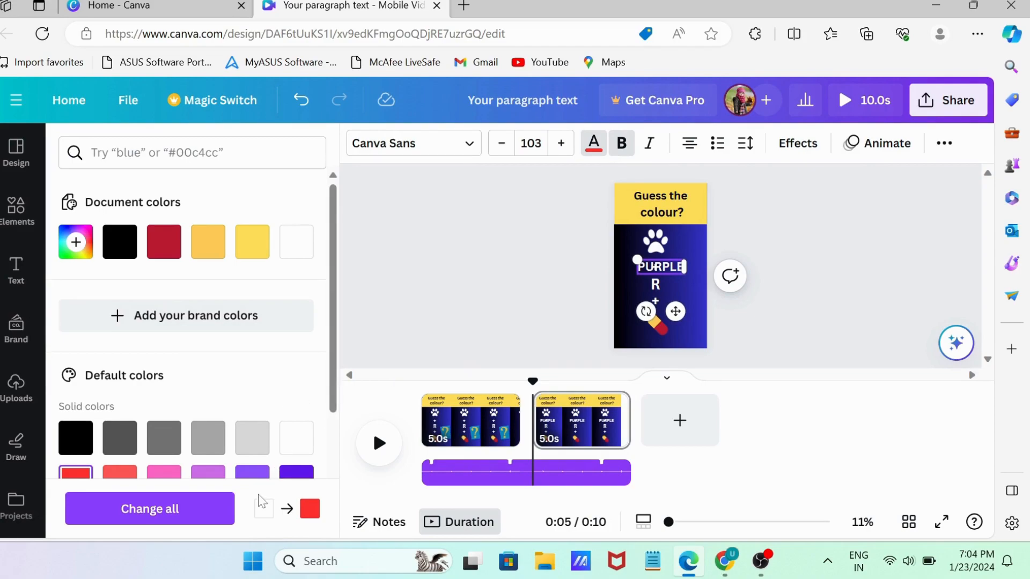
key("Escape")
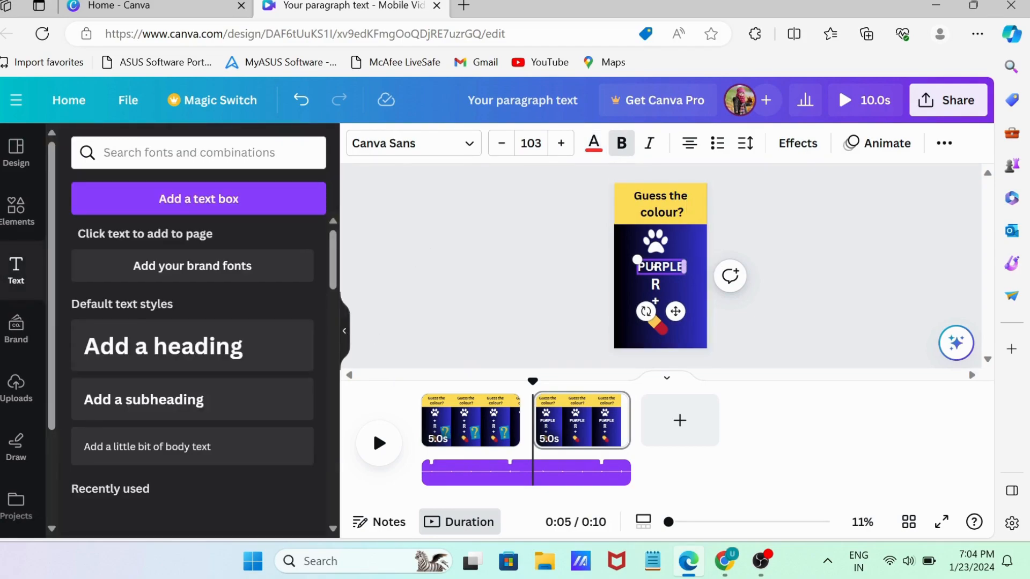
Move the "PURPLE" heading below the capsule, enlarge it to about size 126 and widen its text box to about 802
left_click_drag(675, 311, 679, 387)
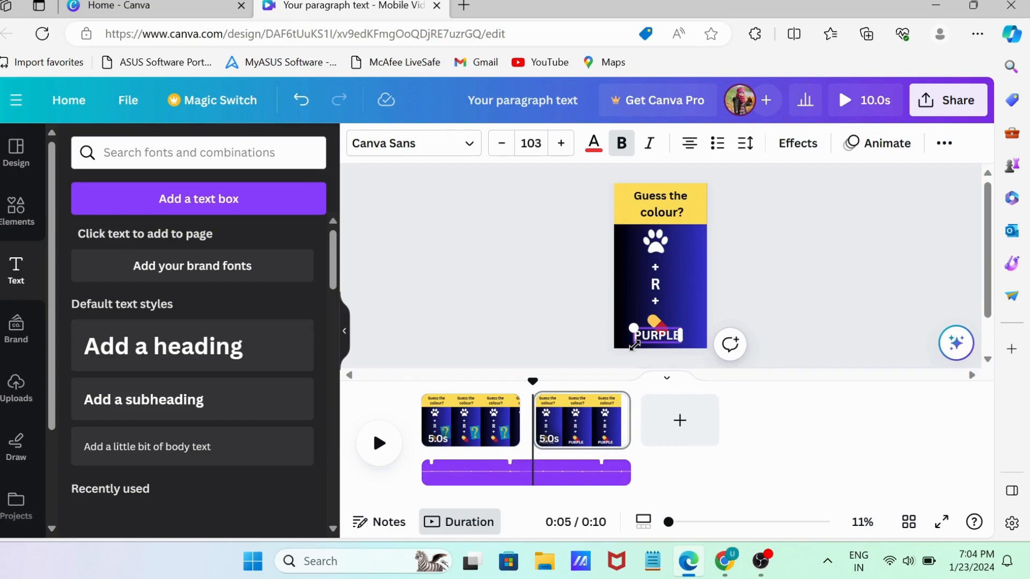
left_click_drag(634, 346, 623, 349)
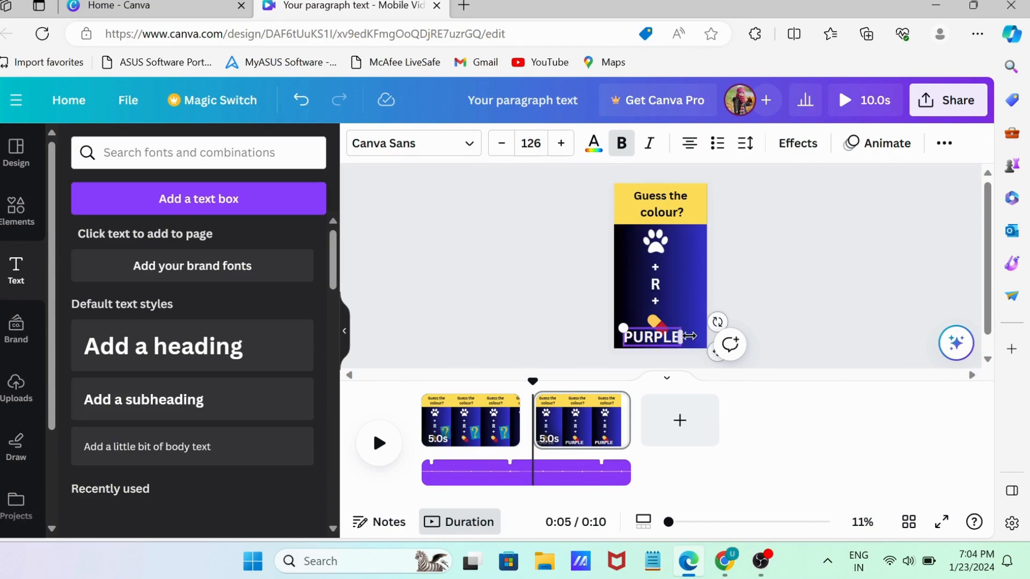
left_click_drag(682, 337, 696, 338)
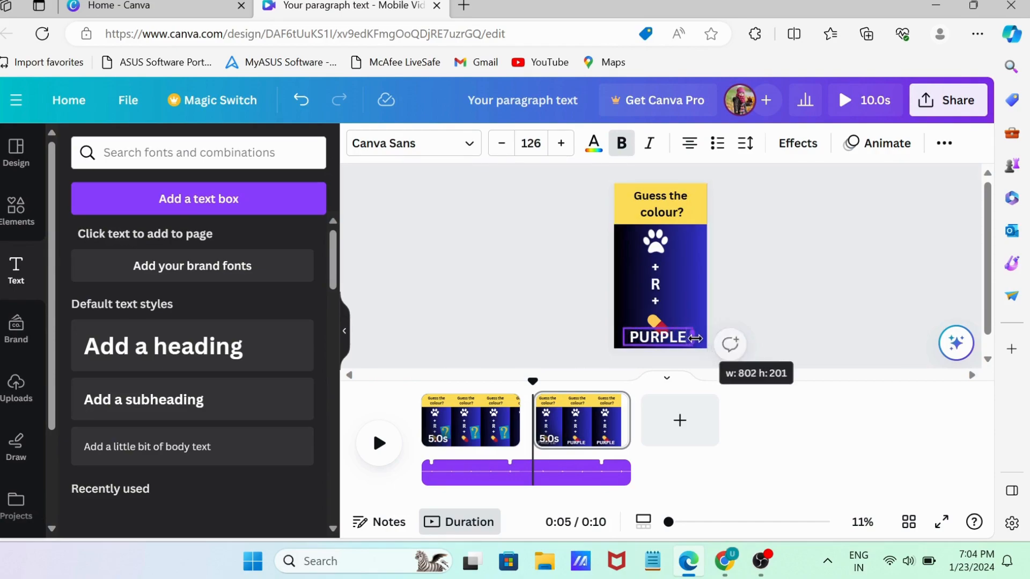
left_click(783, 299)
Trim the ticking audio so it ends with the first page, and play the video from the start
left_click(625, 484)
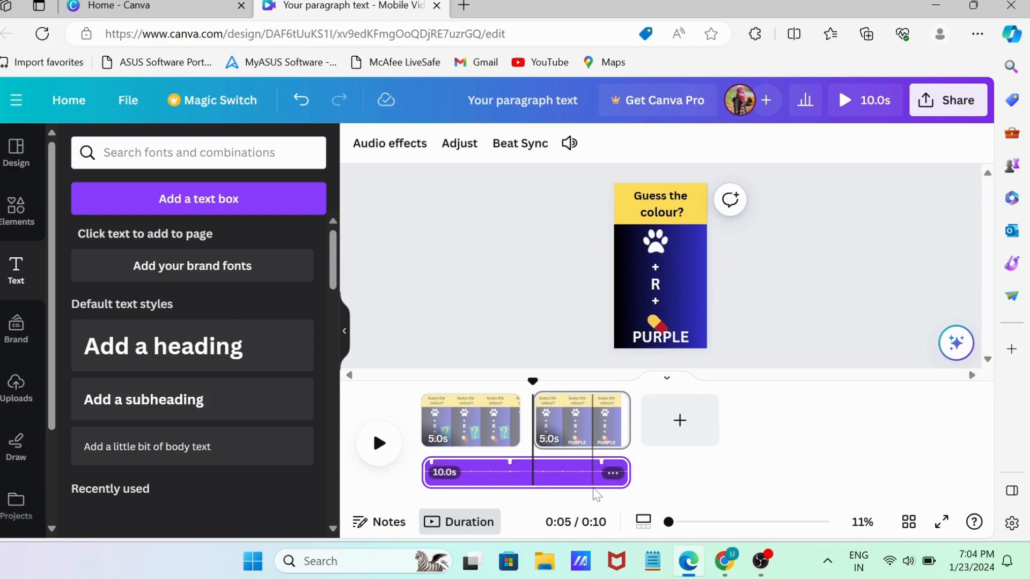
left_click_drag(628, 472, 519, 473)
left_click_drag(520, 381, 421, 381)
left_click(380, 448)
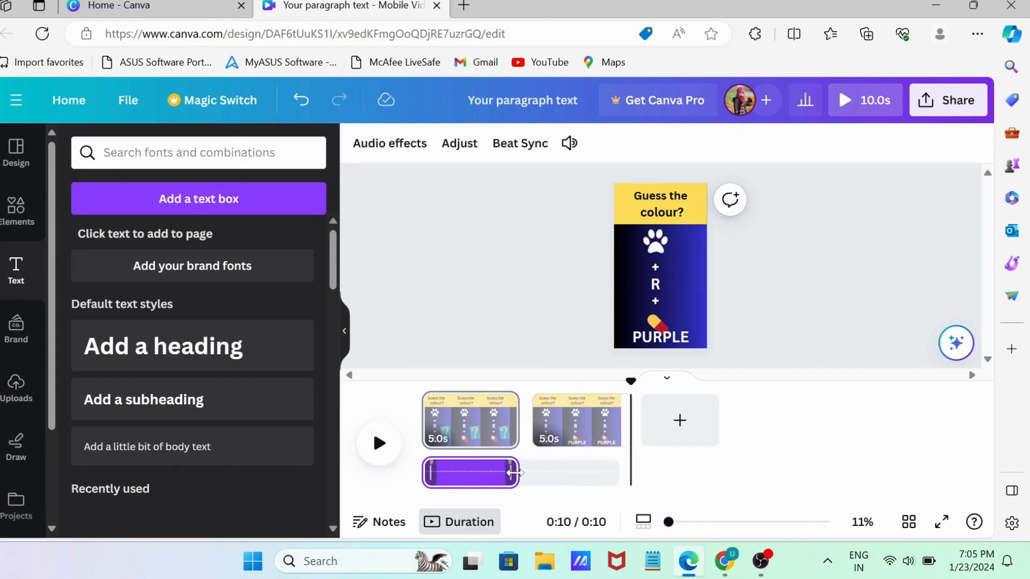
Select the first page, search the elements for "bar time" and show all matching graphics
left_click(477, 412)
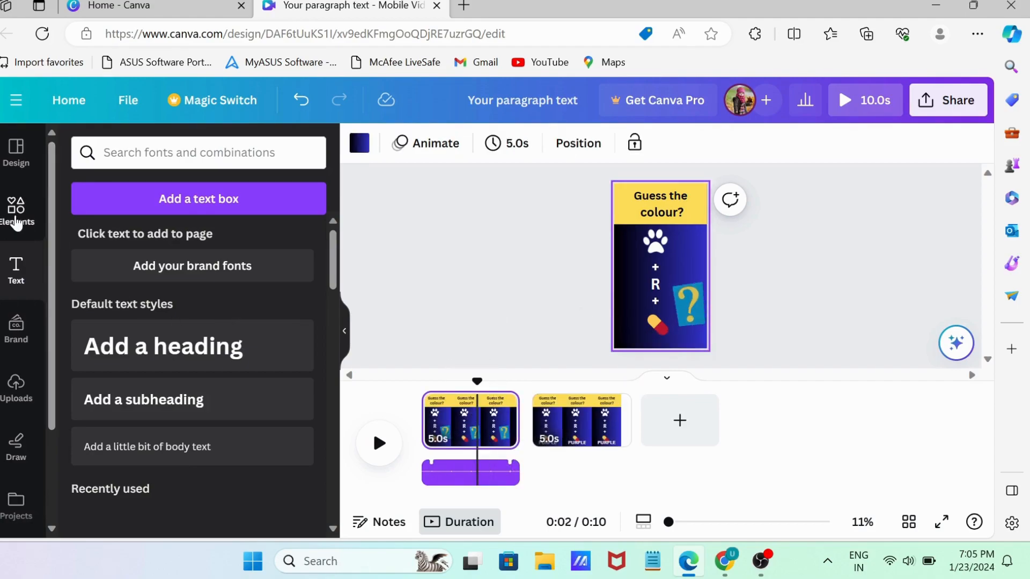
left_click(17, 205)
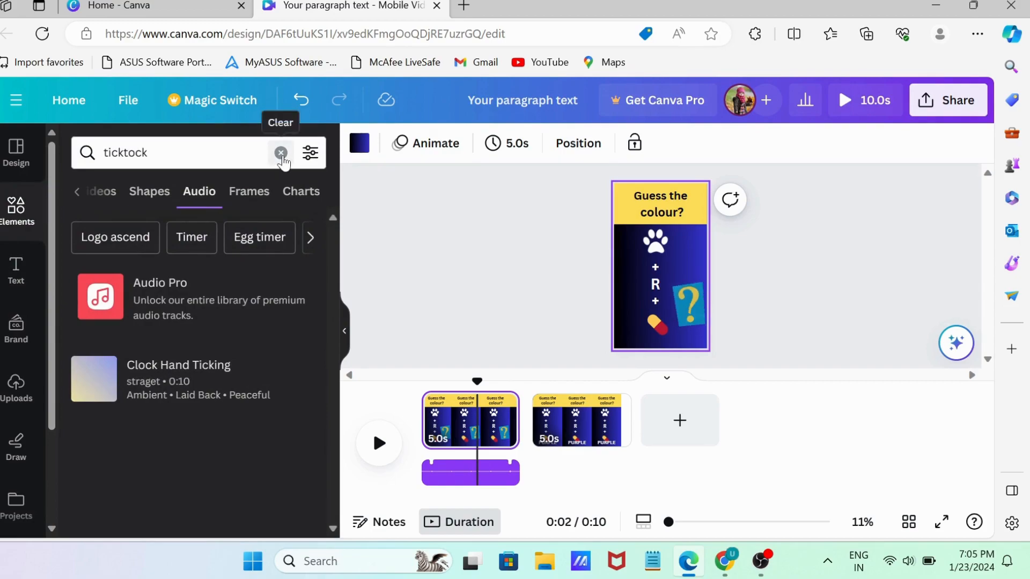
left_click(281, 153)
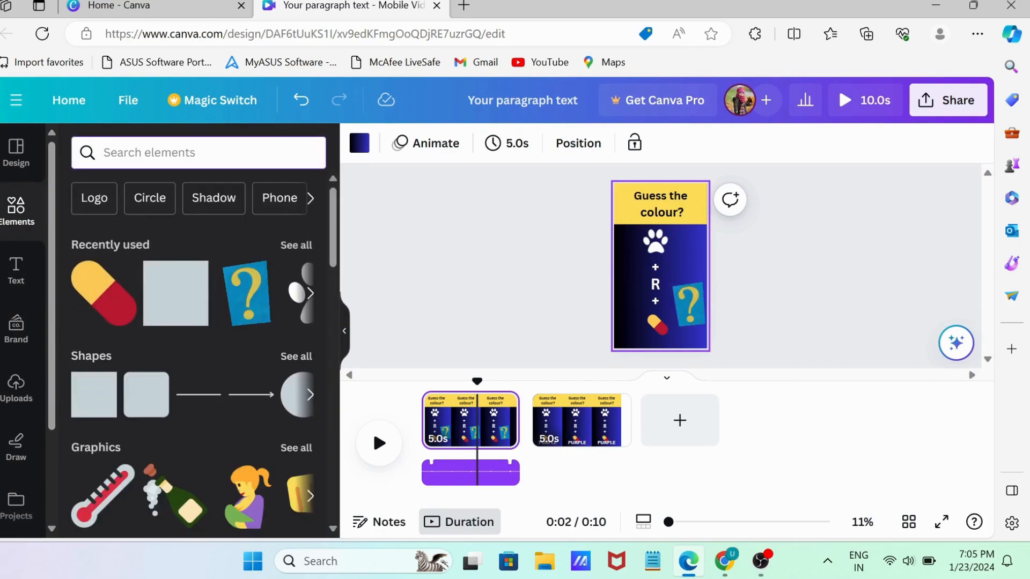
type("bar")
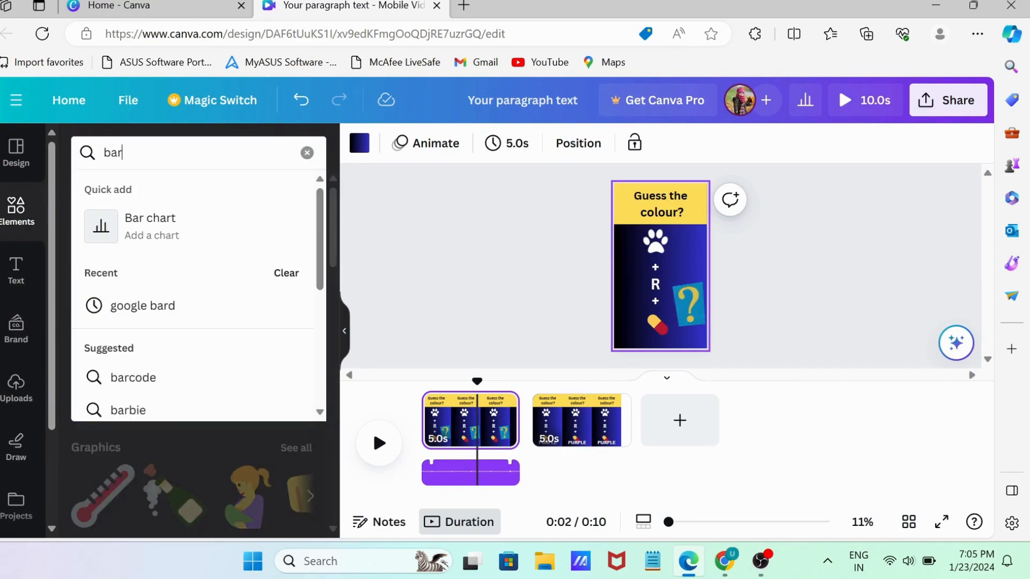
type(" time")
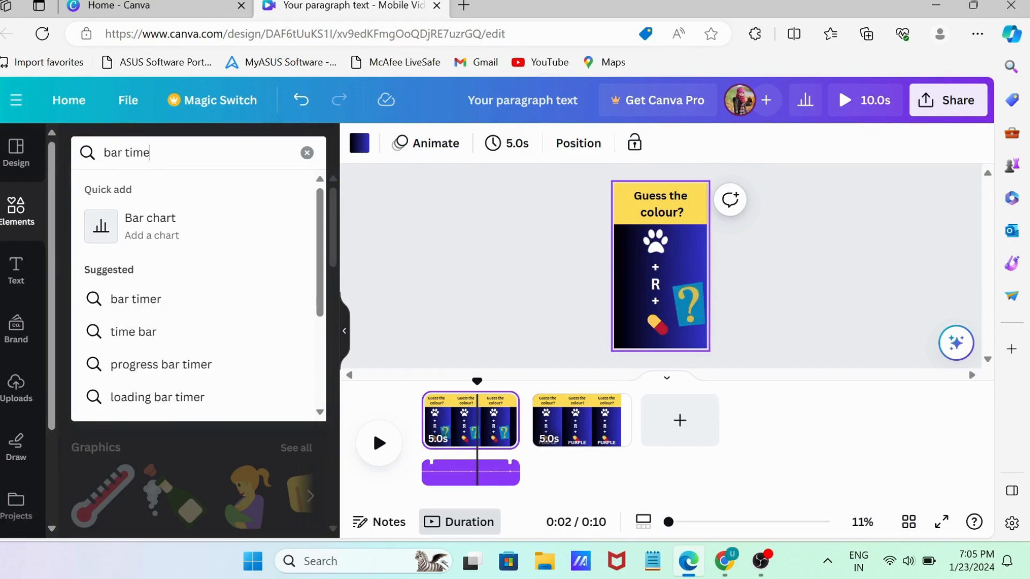
key("Return")
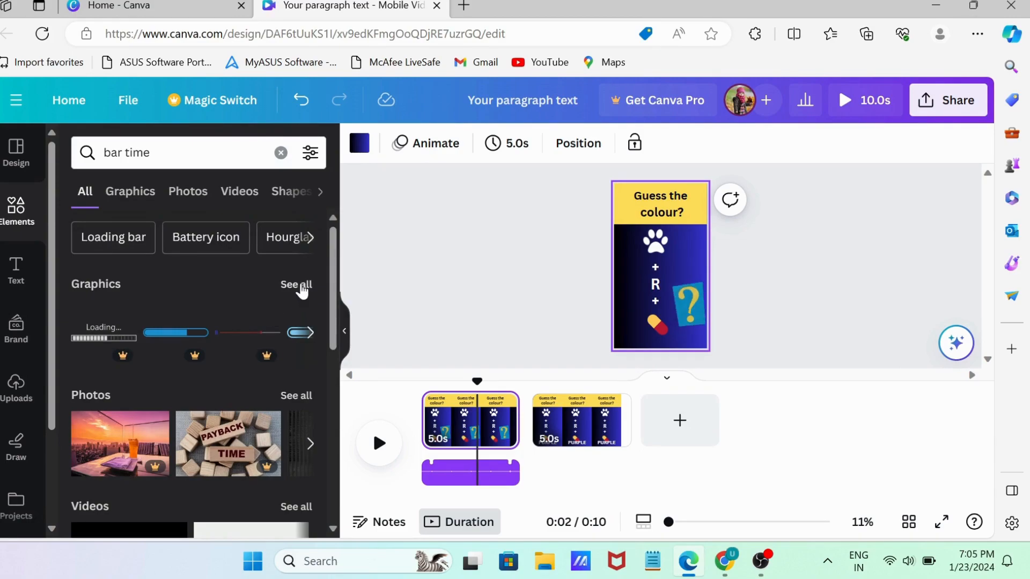
left_click(296, 284)
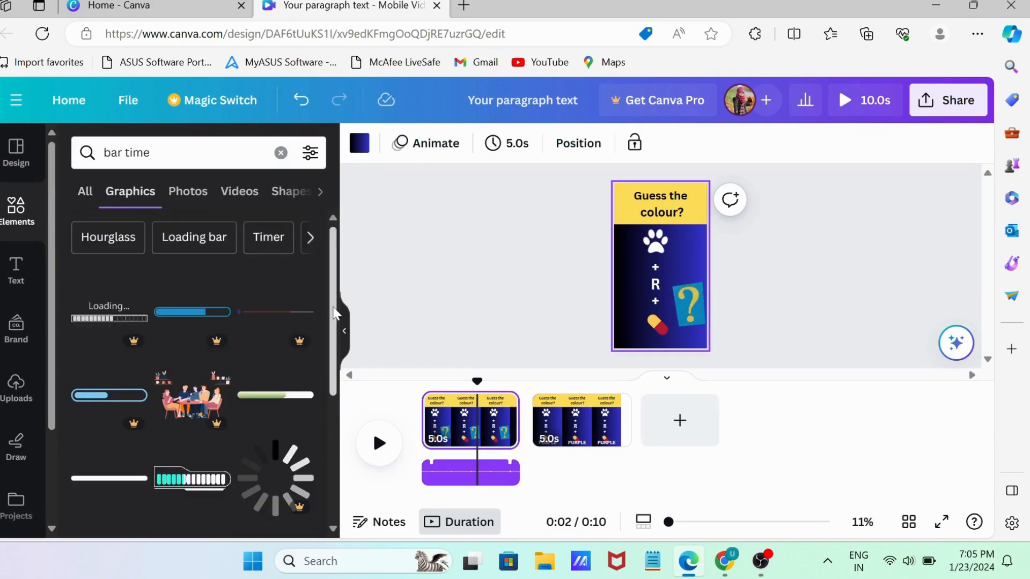
Add the segmented teal loading bar to the first page and delete the question mark graphic there
scroll(195, 382, "down", 2)
left_click(192, 412)
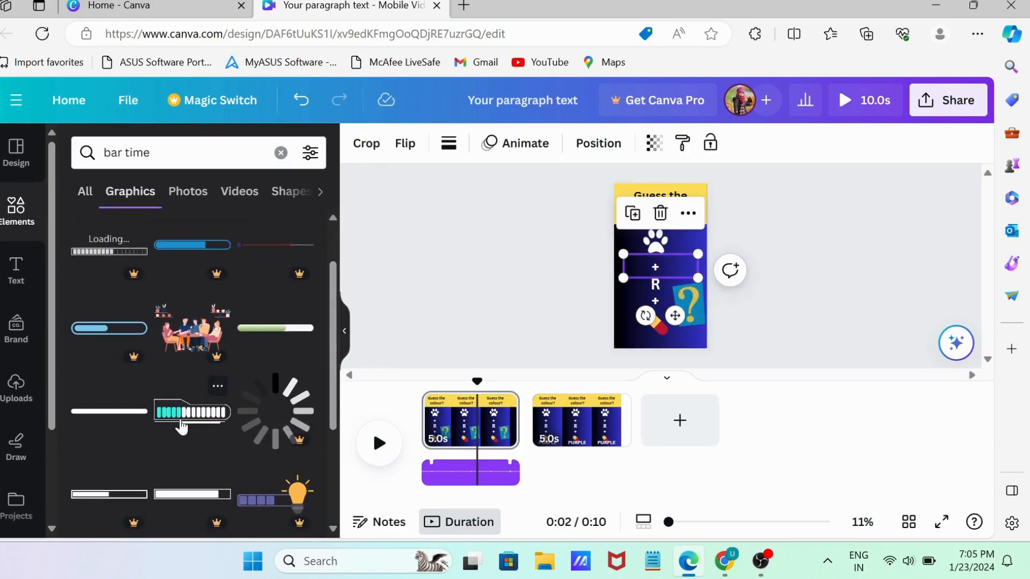
left_click(698, 306)
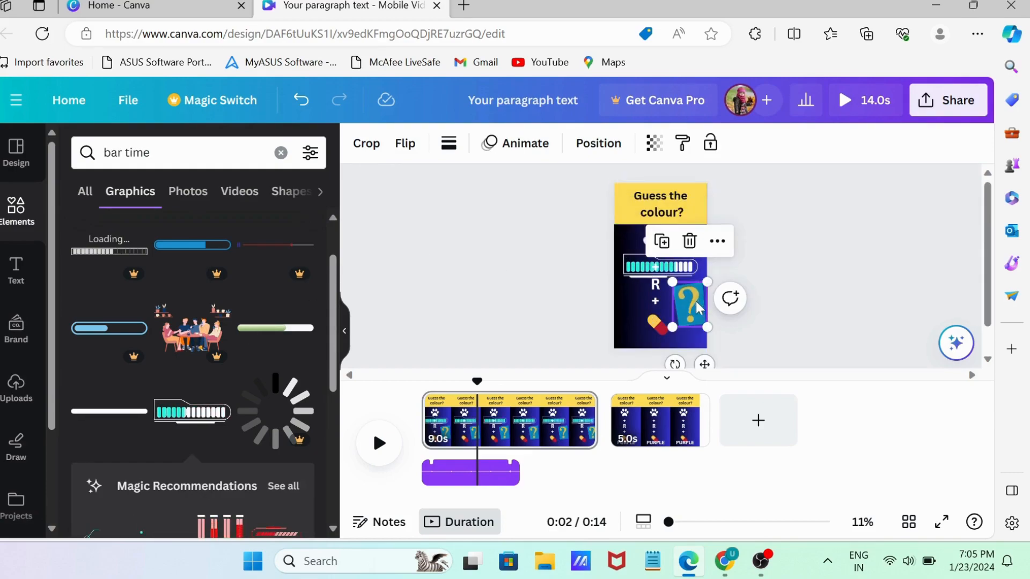
left_click(689, 242)
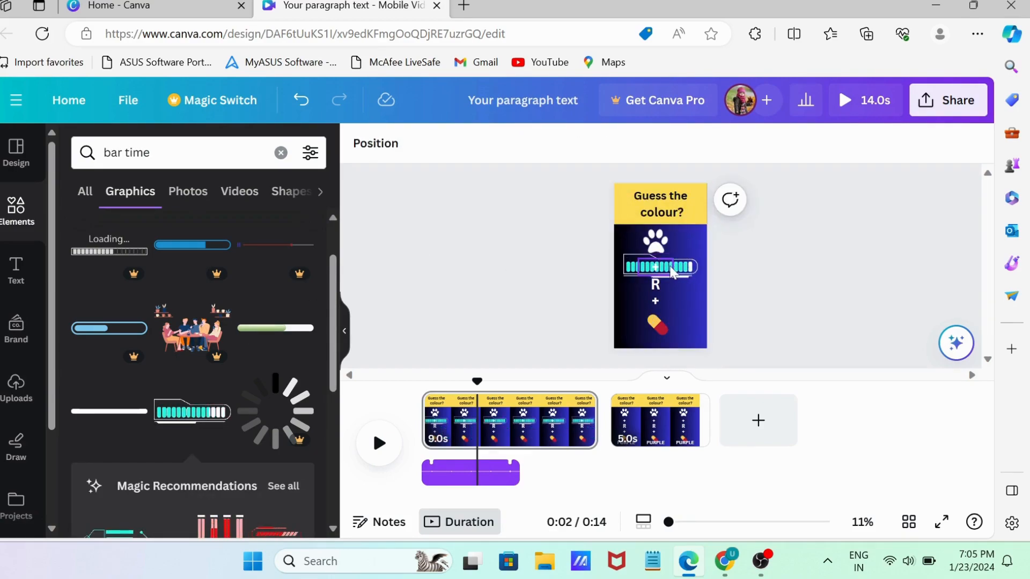
Reposition the upper plus sign on the first page just below the paw print
left_click(681, 309)
key("ctrl+z")
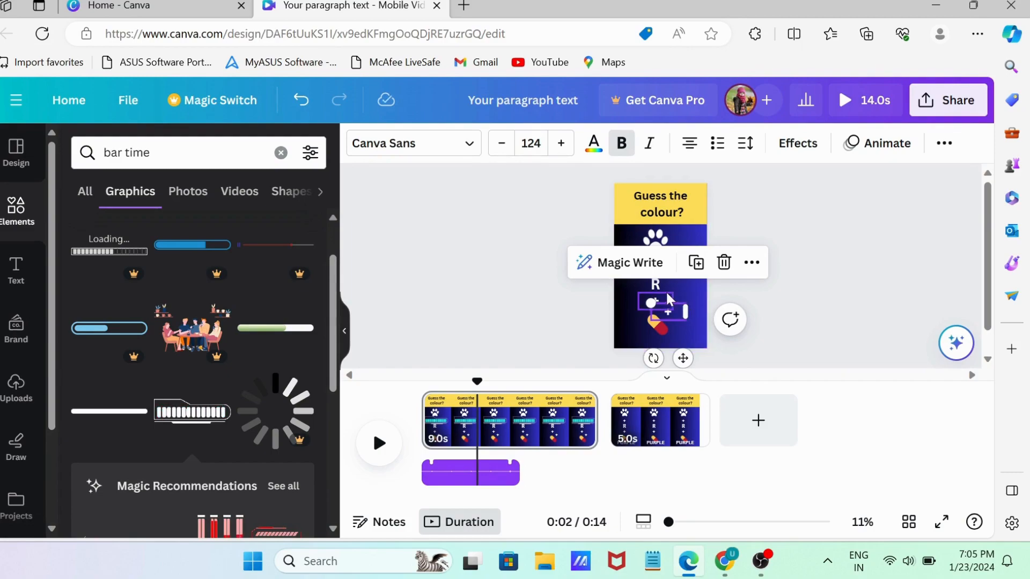
left_click_drag(670, 313, 672, 353)
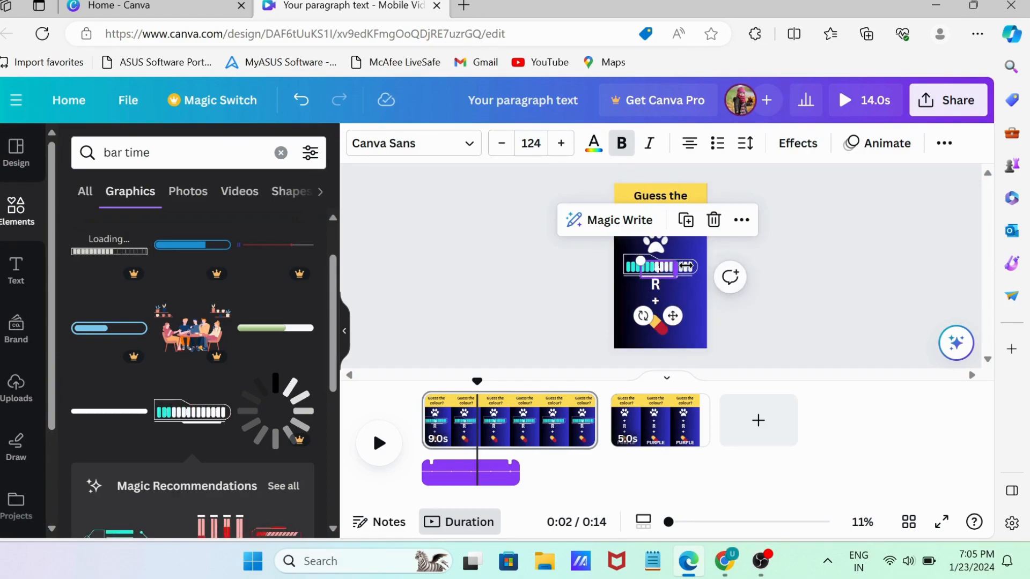
key("ctrl+z")
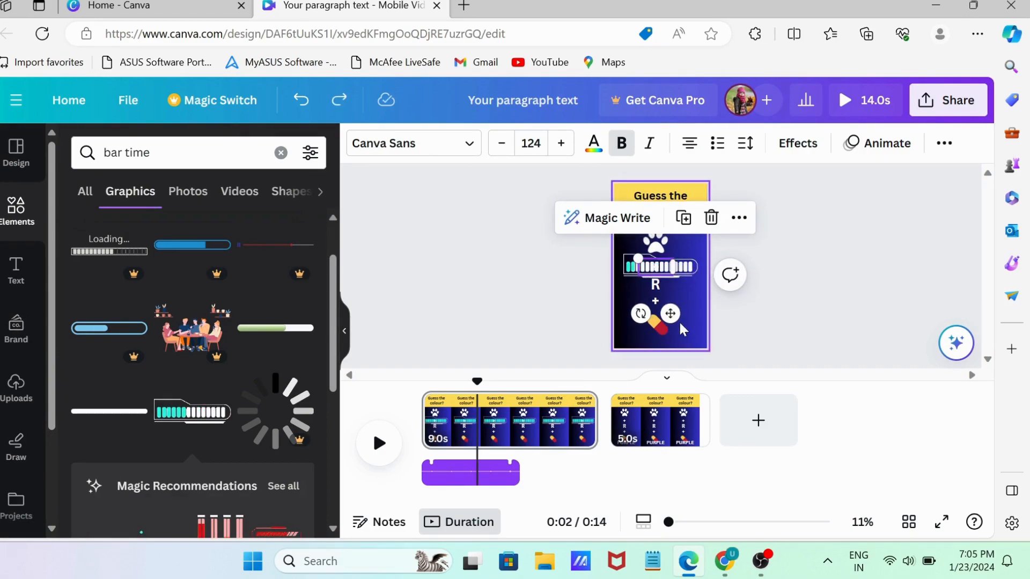
left_click_drag(683, 329, 680, 305)
left_click(633, 301)
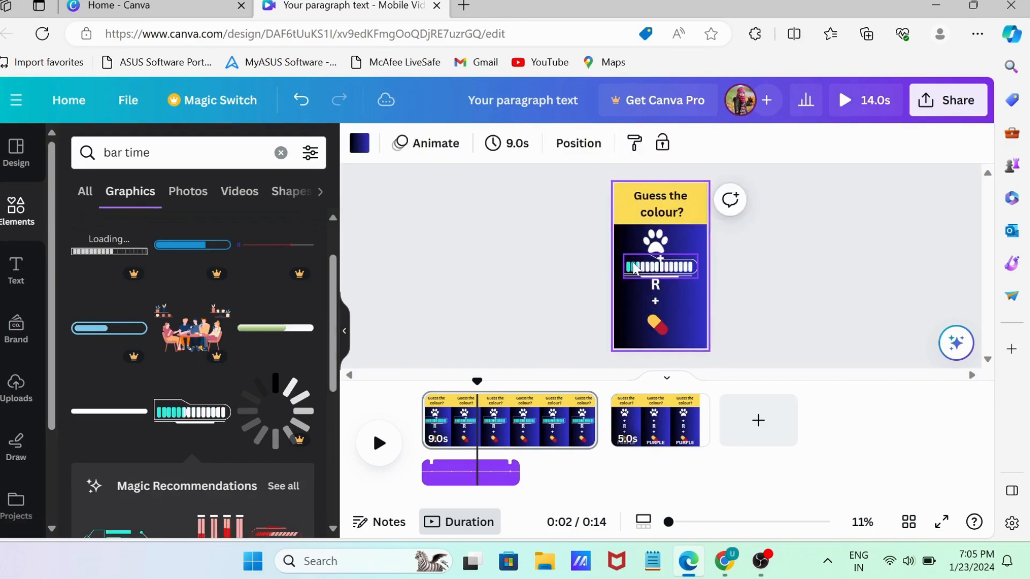
Move the teal loading bar to the bottom of the first page and nudge the capsule up above it
left_click(635, 268)
left_click_drag(635, 268, 631, 336)
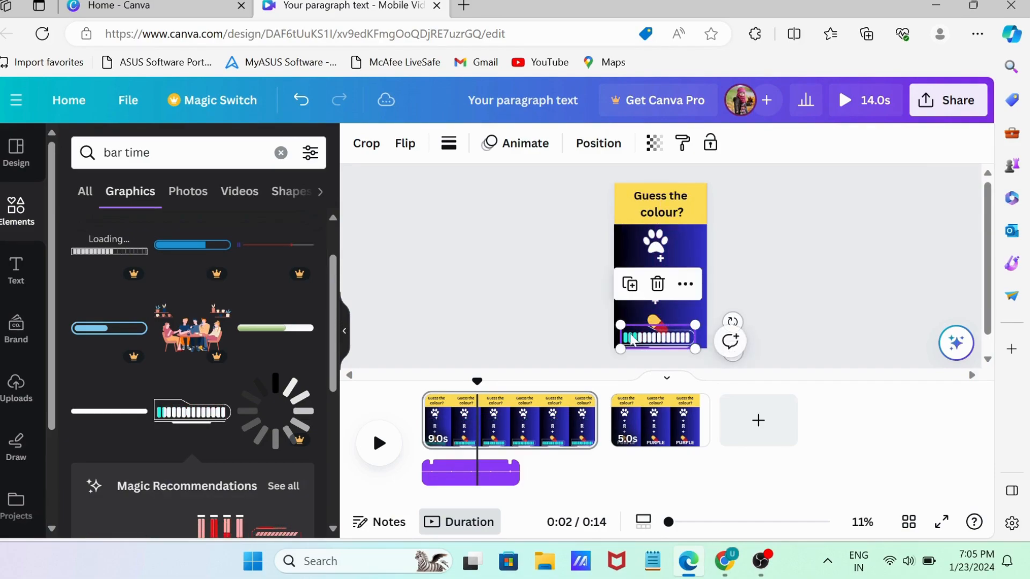
left_click(665, 322)
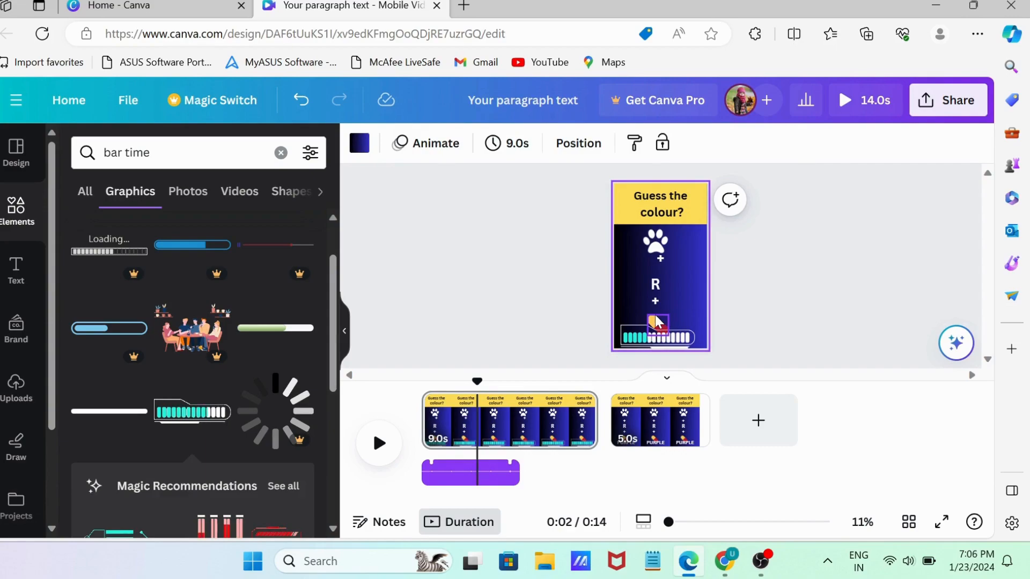
left_click(656, 322)
mouse_move(657, 322)
left_mouse_down()
mouse_move(655, 305)
mouse_move(656, 314)
left_mouse_up()
left_click(806, 257)
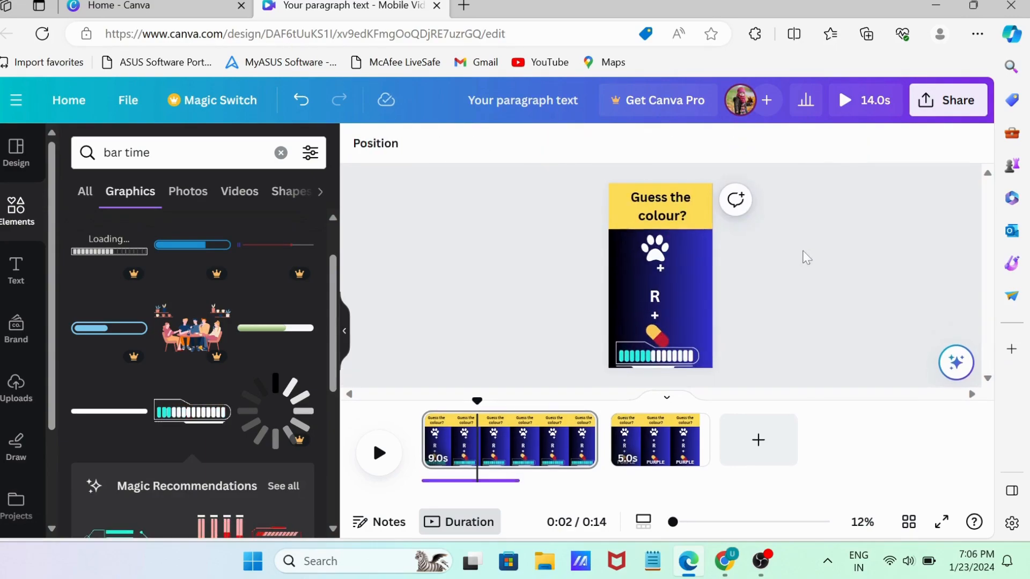
Play the two-page puzzle video through to its end to check it
left_click(379, 456)
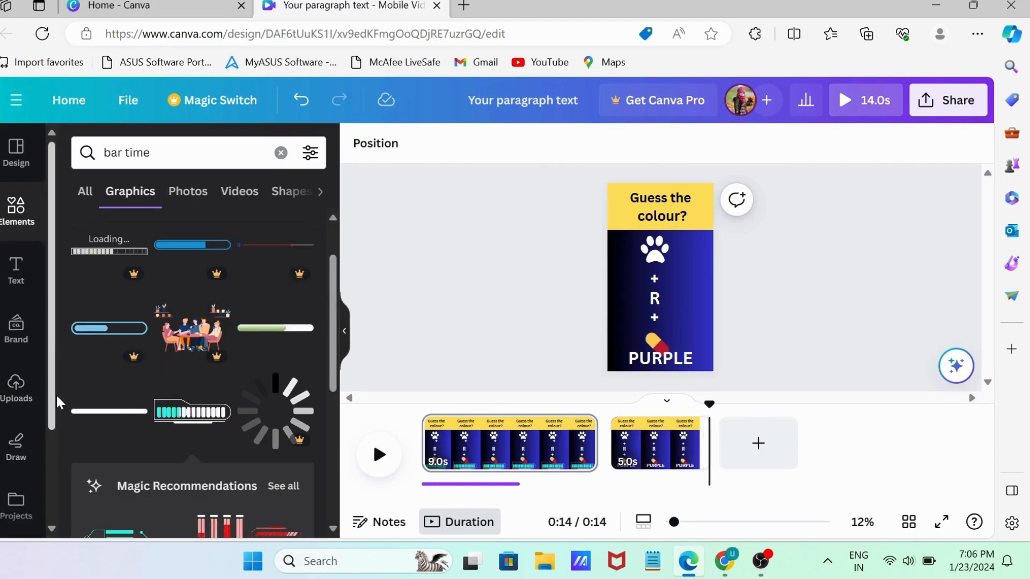
Find the Magic Media app among the popular apps, open it and dismiss its permissions notice
left_click_drag(51, 396, 63, 491)
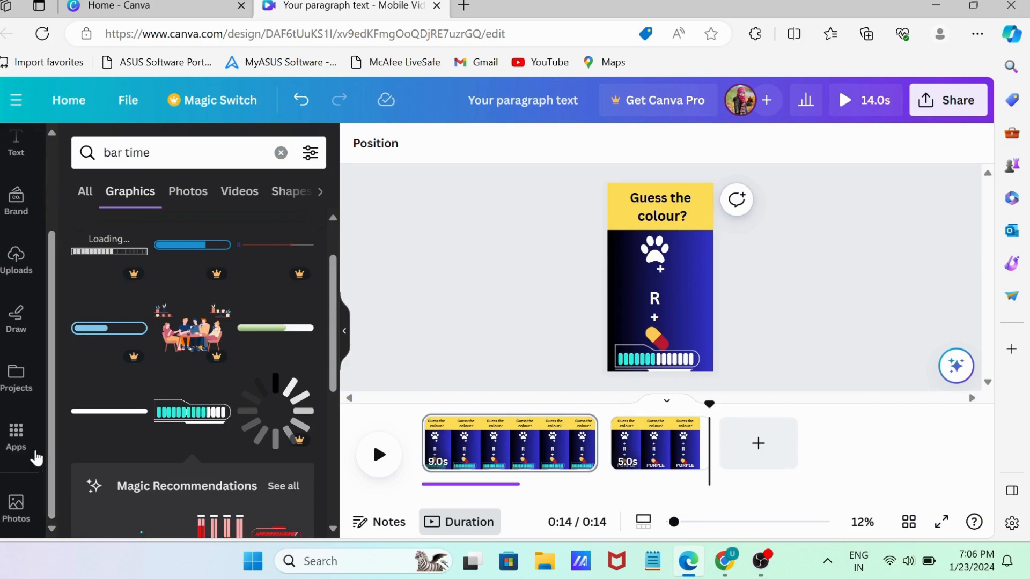
left_click(16, 435)
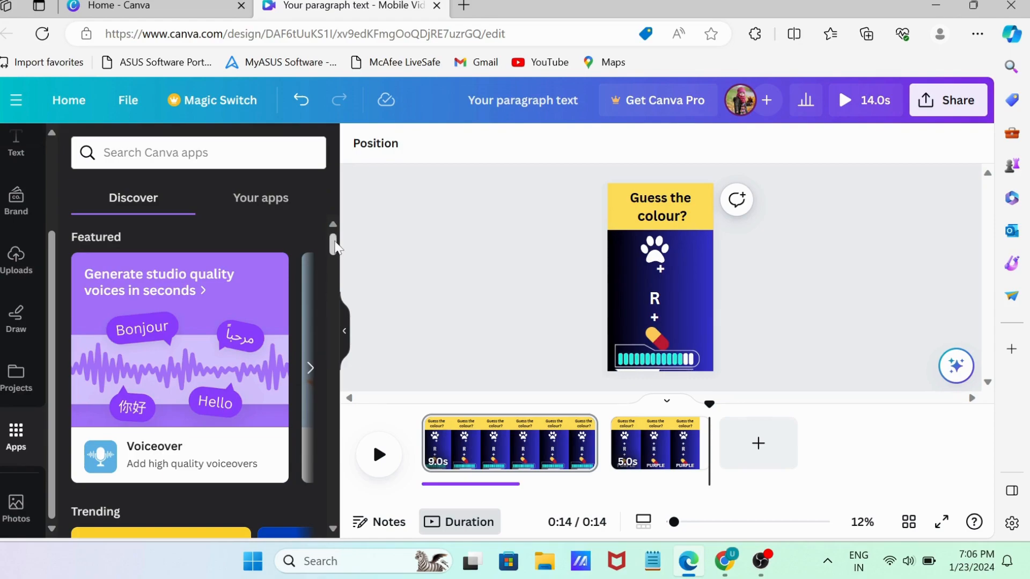
scroll(332, 284, "down", 6)
scroll(332, 284, "down", 3)
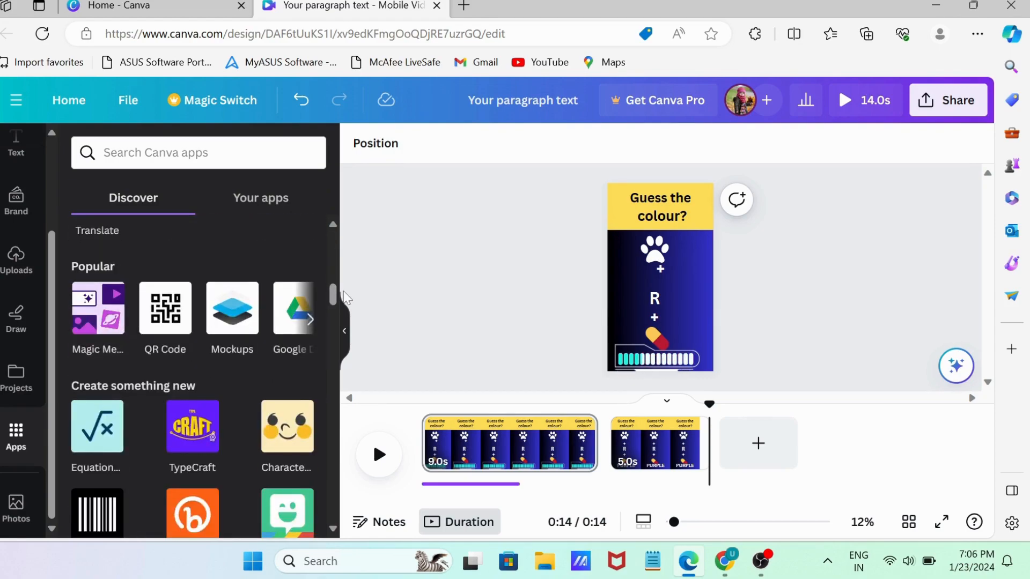
left_click(100, 307)
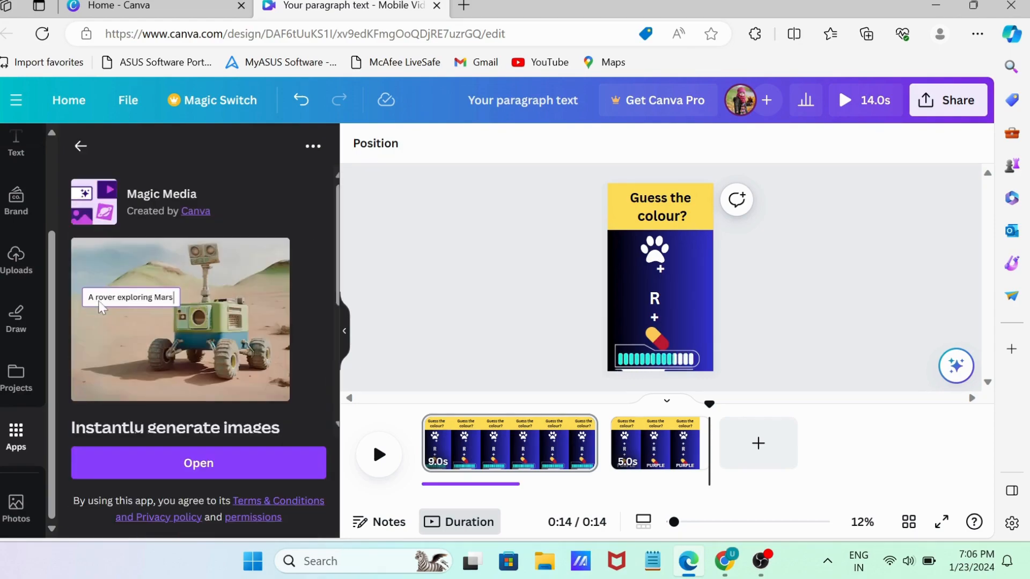
left_click(194, 464)
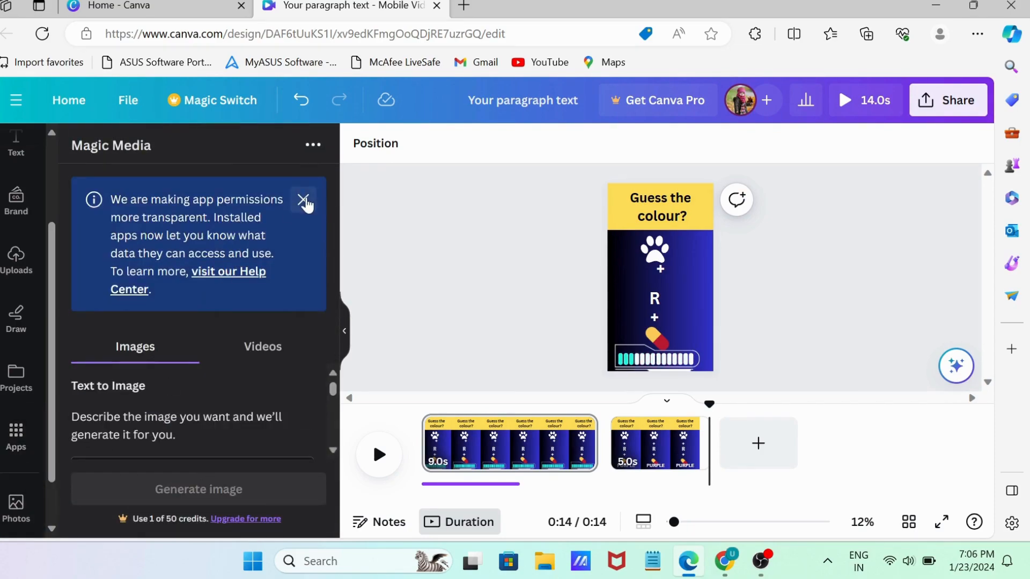
left_click(303, 201)
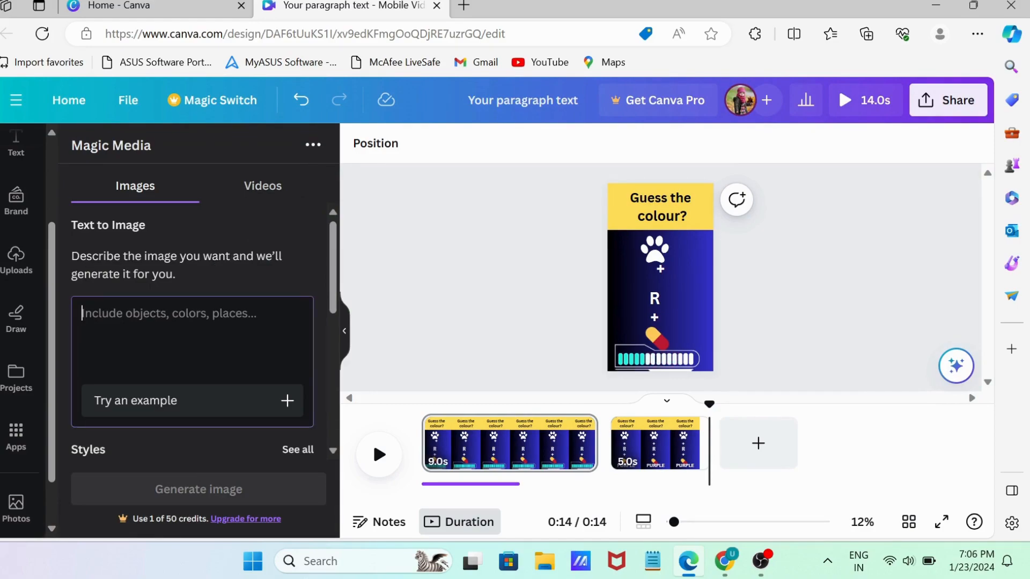
Generate images from the prompt "generate race car with full animation" and check the text-to-video option meanwhile
type("gene")
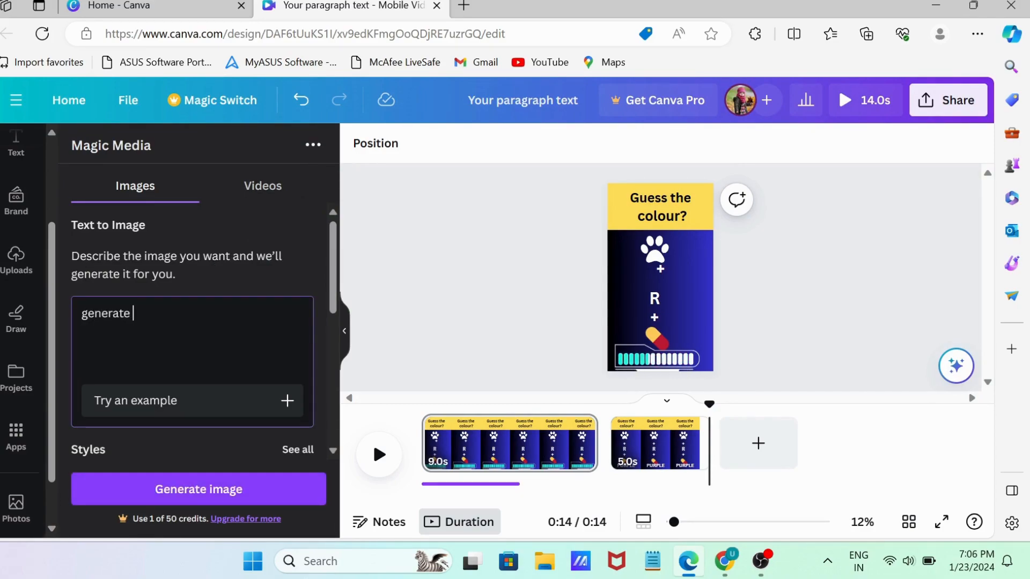
type("rate race car")
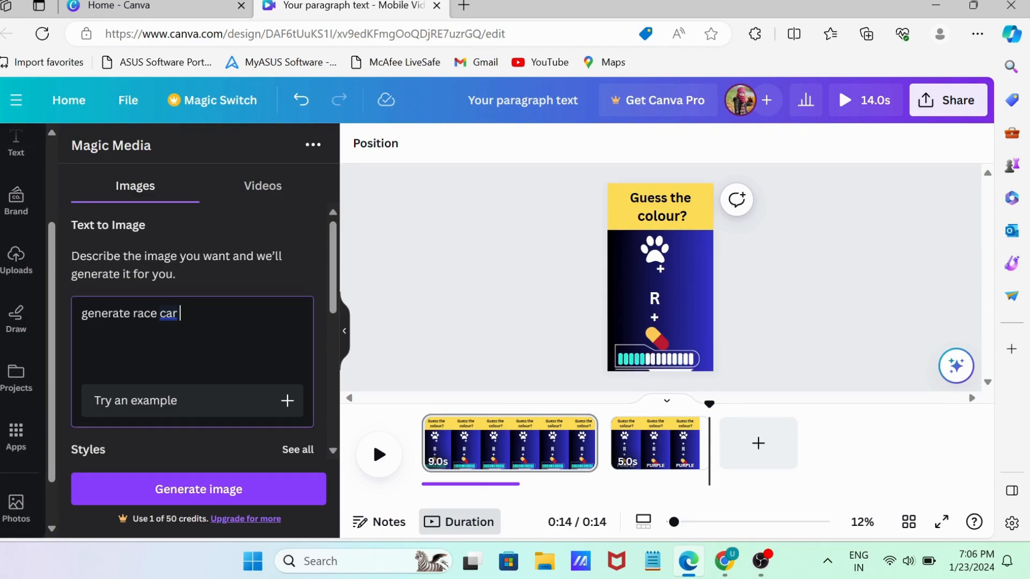
type("with full animat")
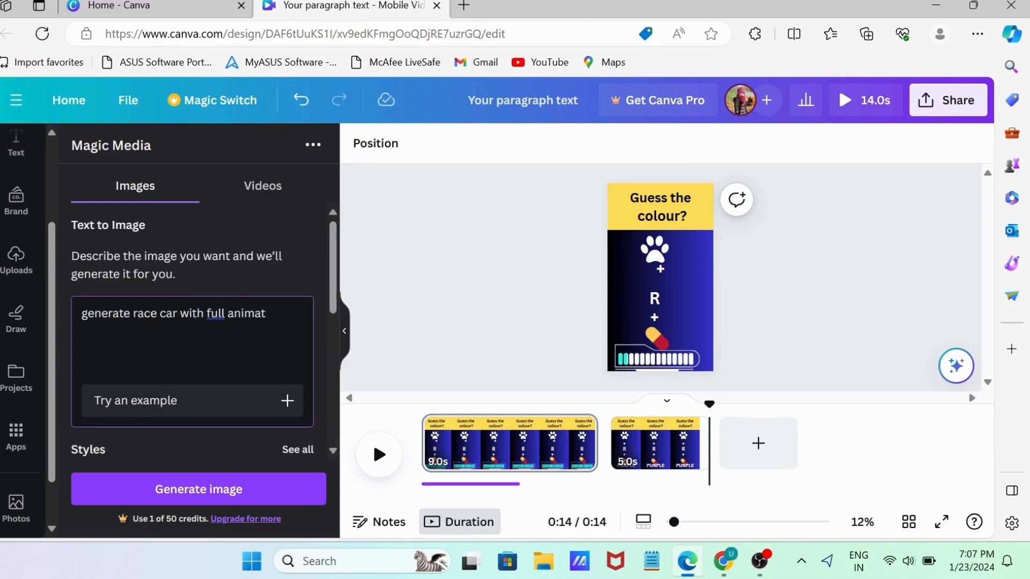
type("ion")
key("Return")
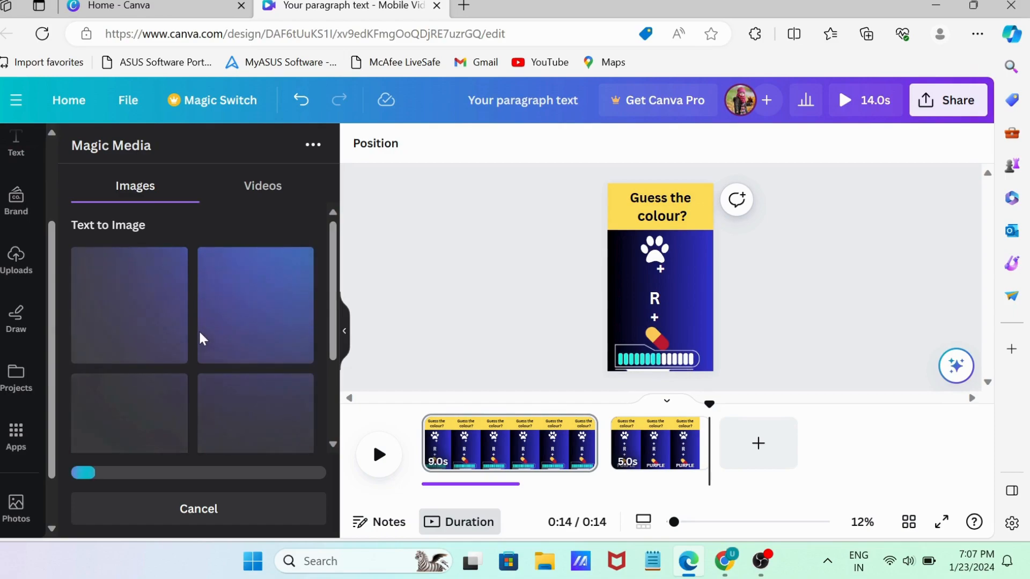
left_click(263, 188)
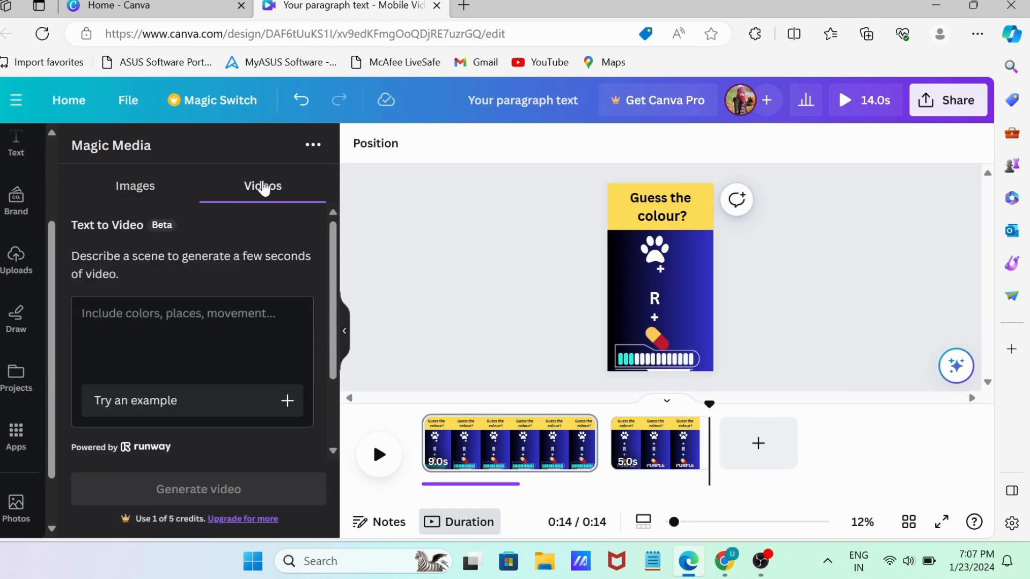
left_click(150, 187)
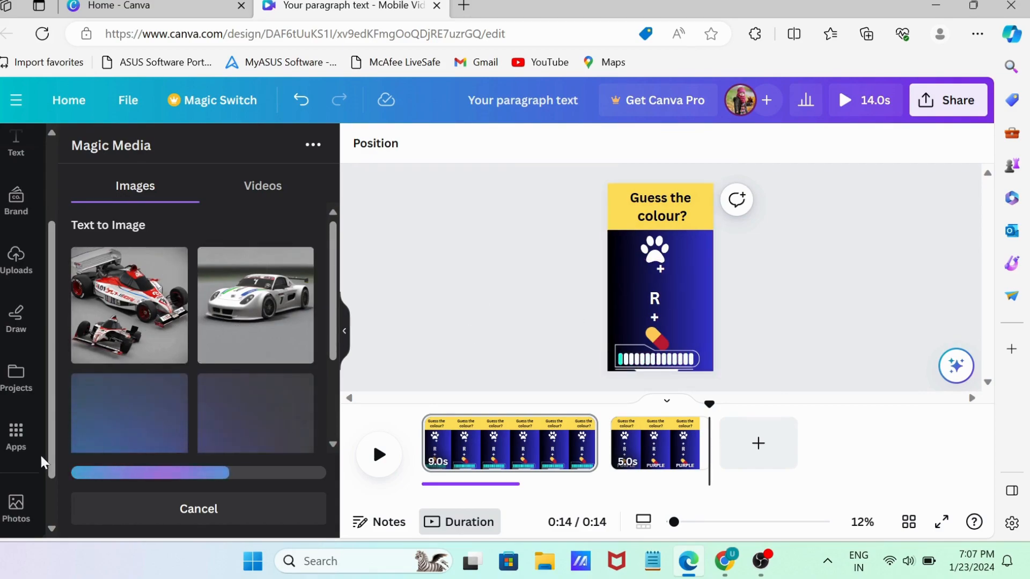
Open the QR Code app from the popular apps
left_click(16, 437)
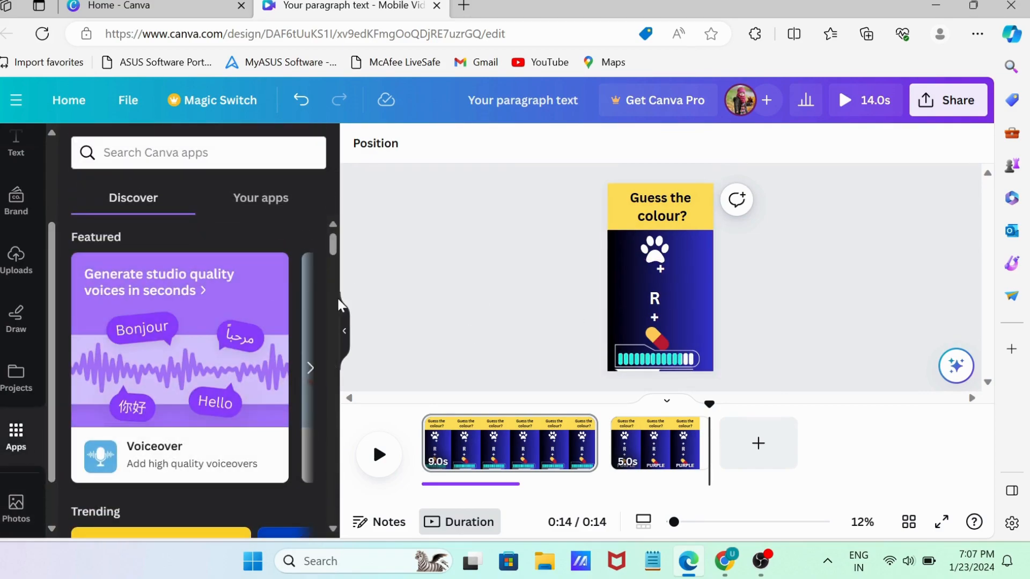
scroll(338, 279, "down", 5)
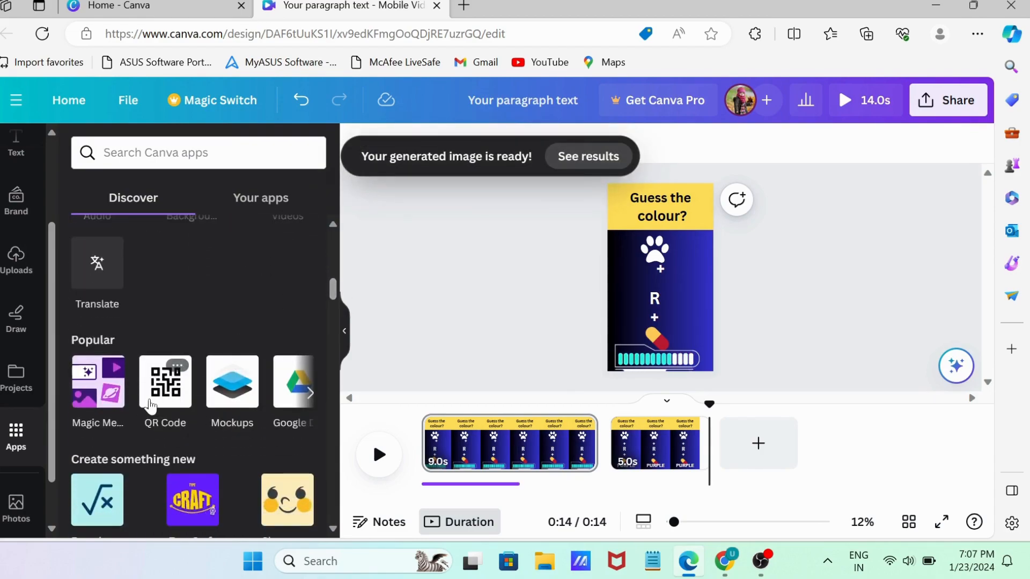
left_click(152, 398)
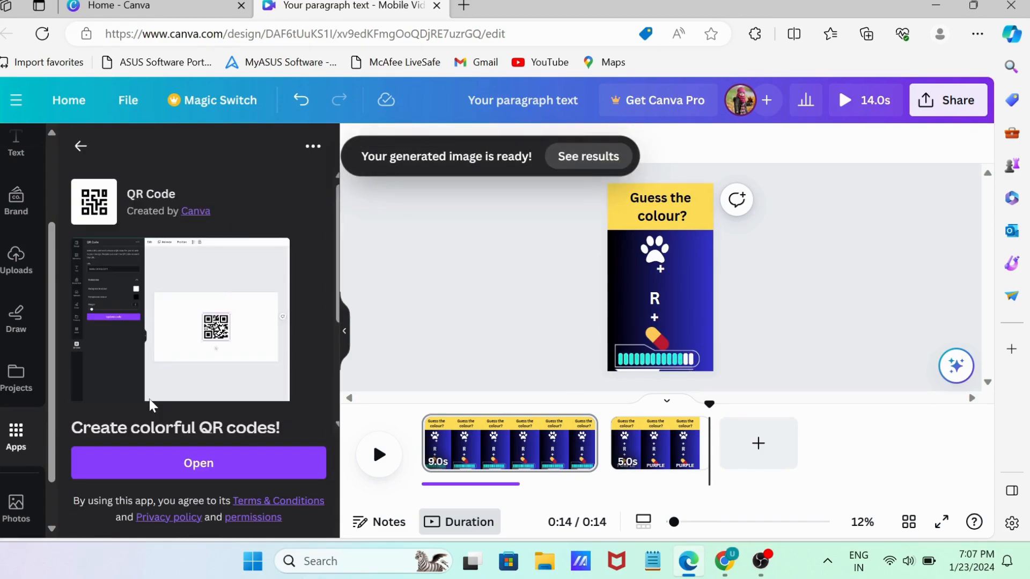
left_click(224, 463)
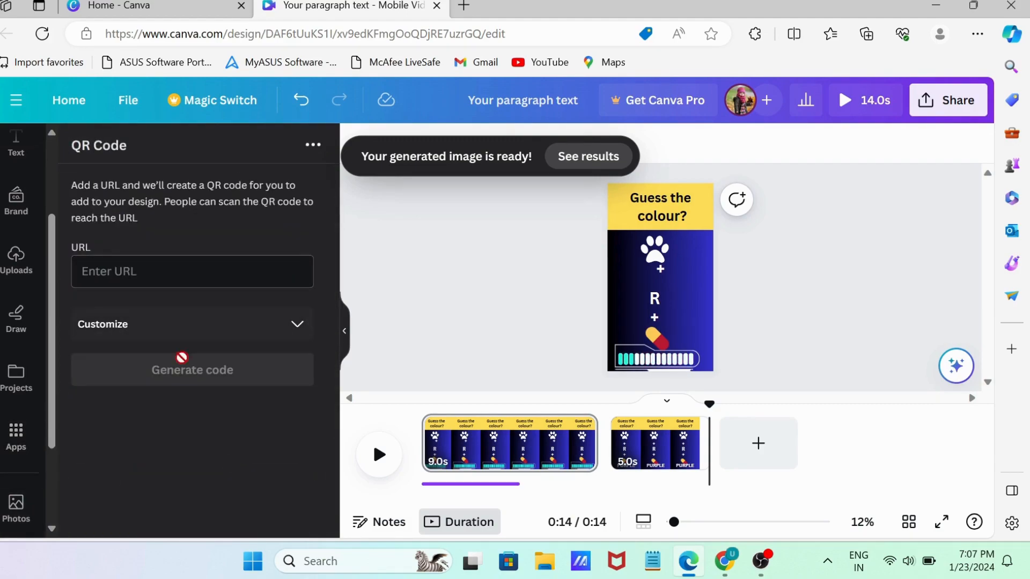
Browse the catalogue of available apps and review the list of apps already in use
left_click(16, 436)
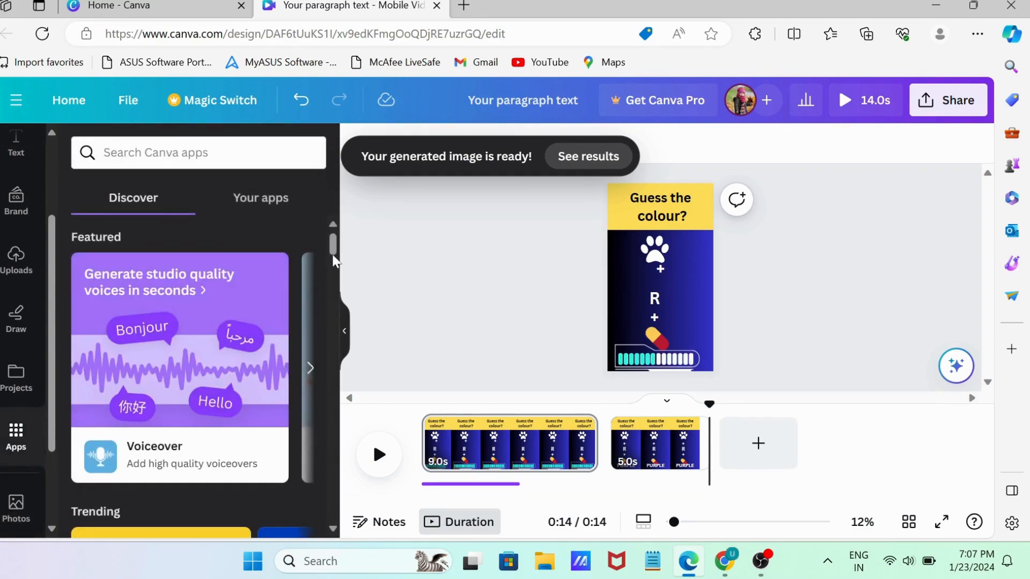
scroll(333, 262, "down", 8)
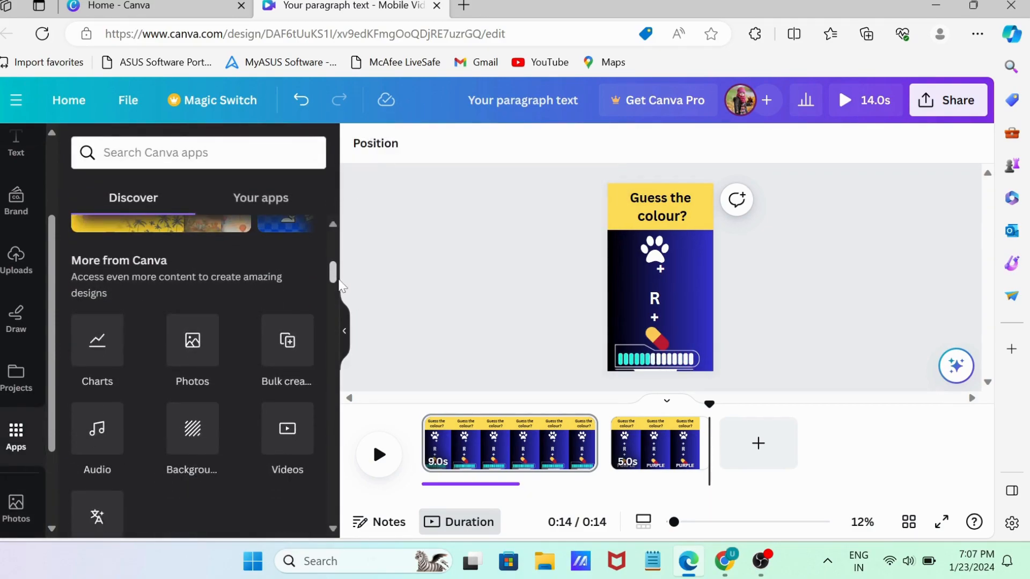
left_click_drag(341, 286, 365, 365)
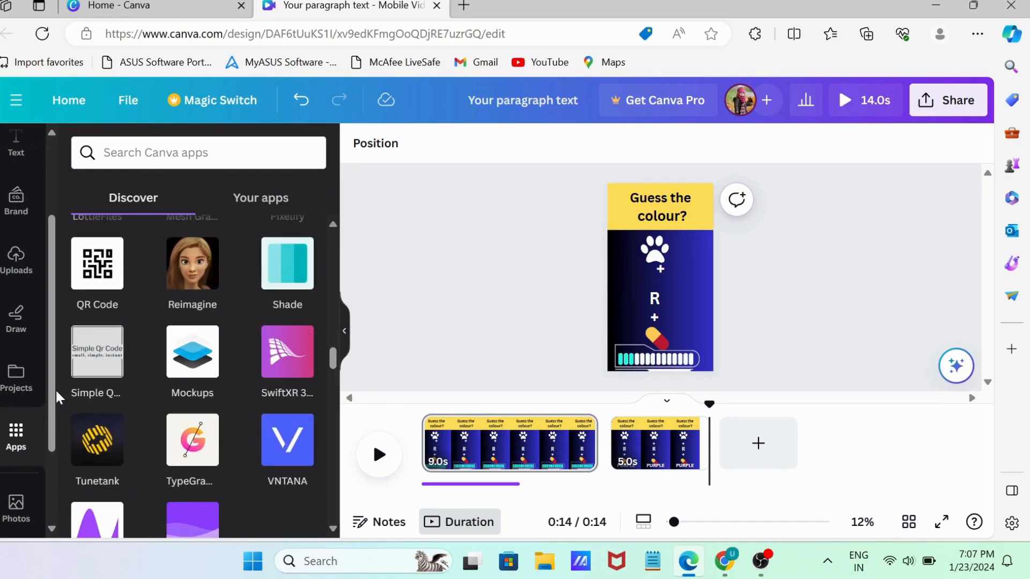
scroll(42, 305, "up", 3)
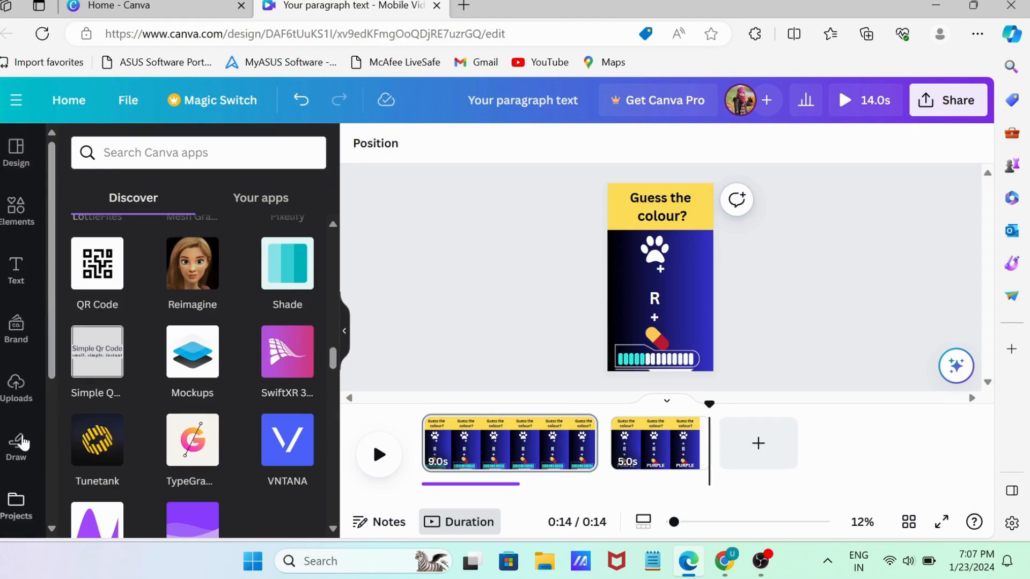
left_click_drag(52, 366, 58, 517)
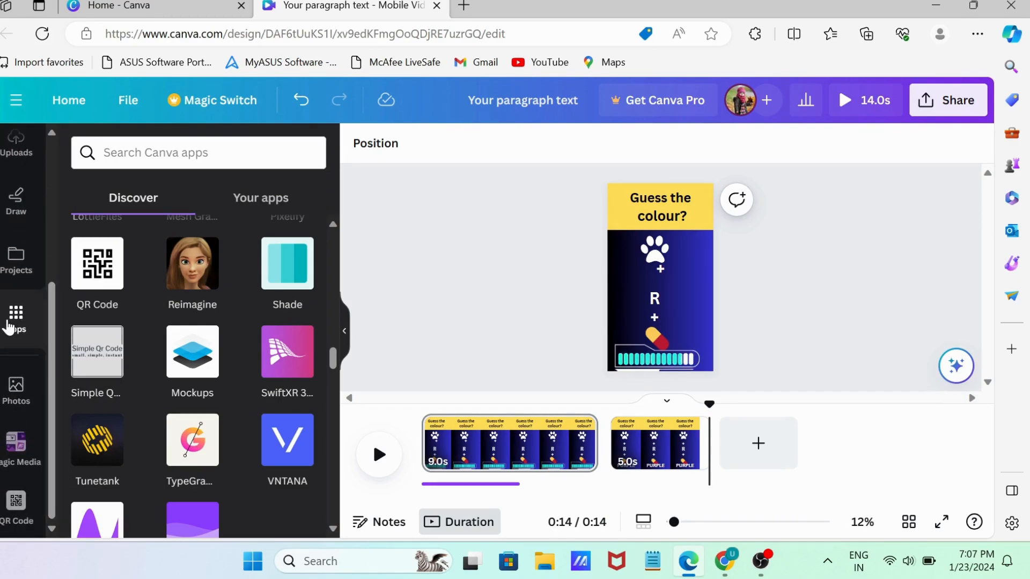
left_click_drag(333, 357, 333, 236)
left_click(247, 203)
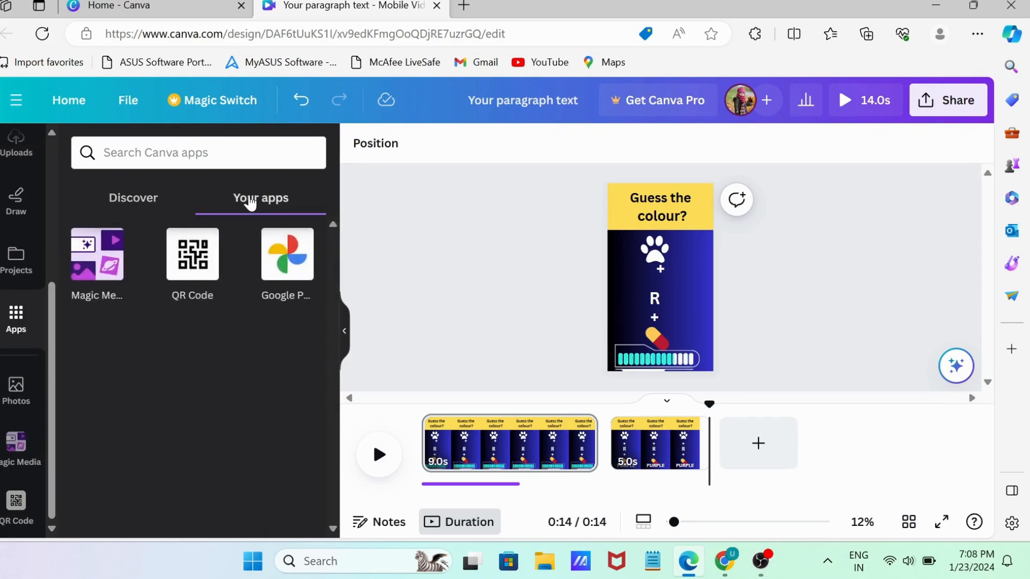
left_click(134, 199)
Search the apps for "video"
left_click(161, 153)
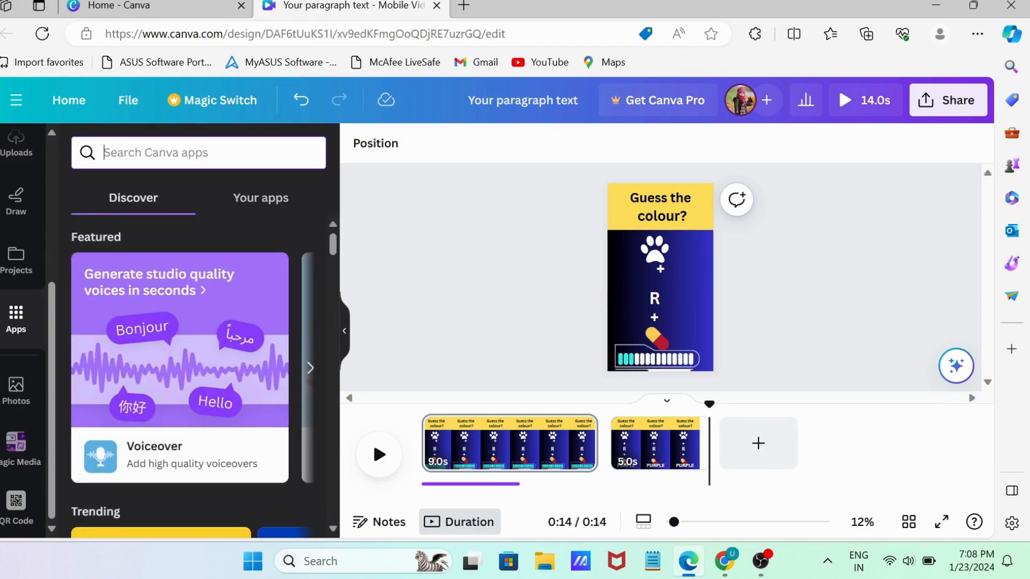
type("video")
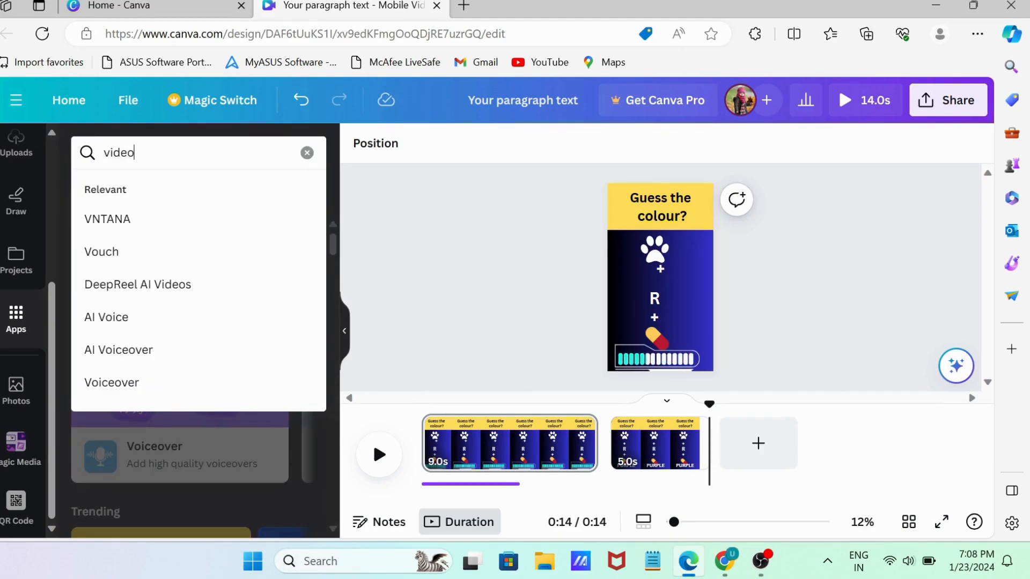
key("Return")
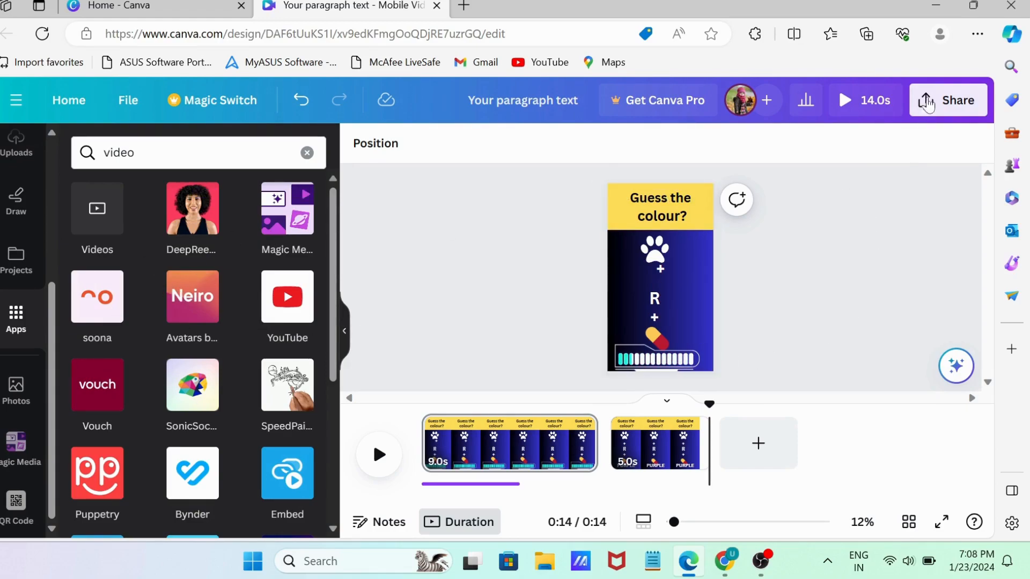
View the design's sharing options and close them without changing anything
left_click(945, 98)
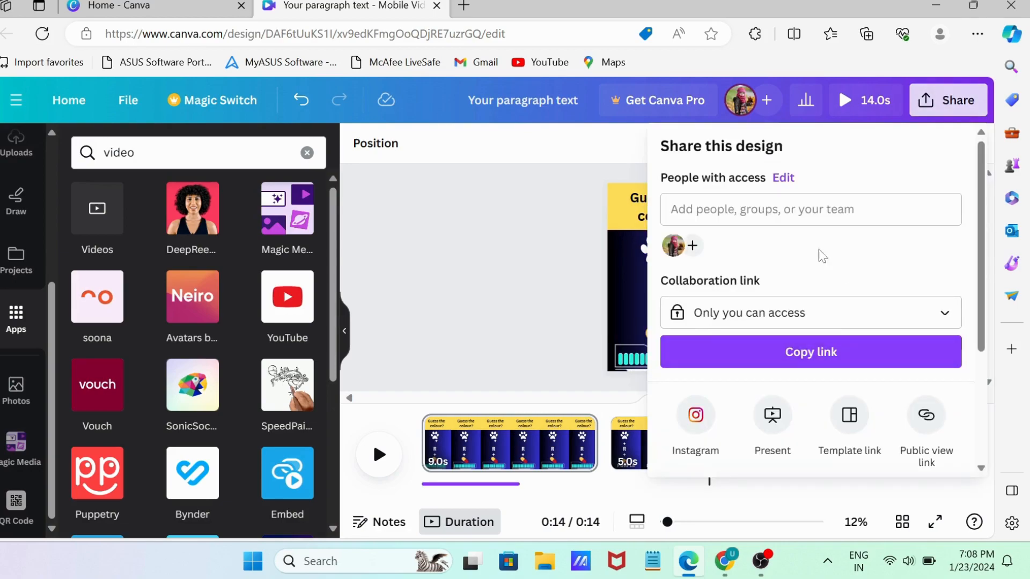
left_click(552, 316)
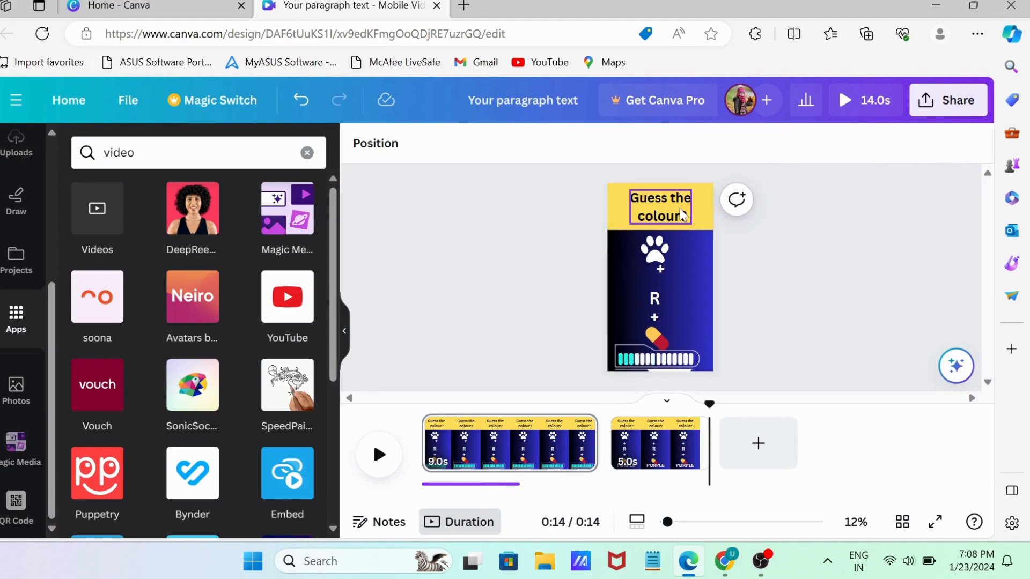
left_click(756, 567)
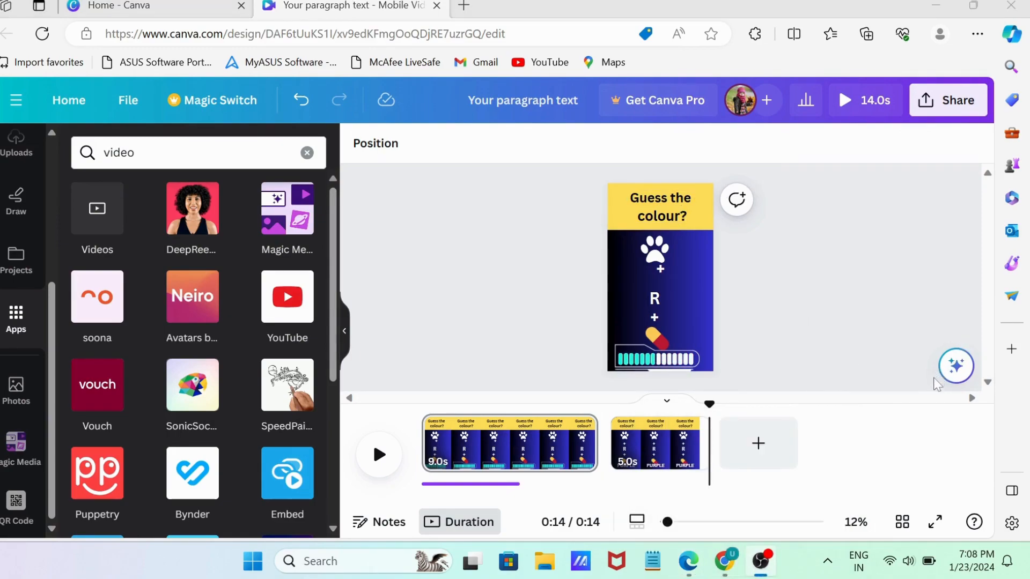